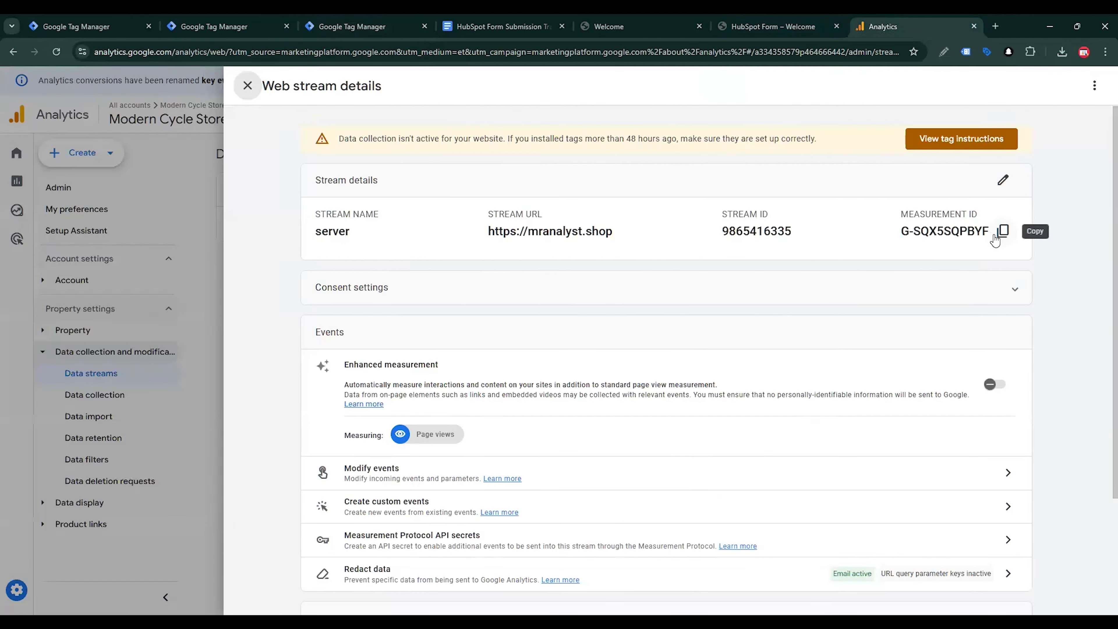
Copy the server web stream's measurement ID and switch to the untitled Google Tag in Google Tag Manager
{"action": "left_click", "coordinate": [1003, 231]}
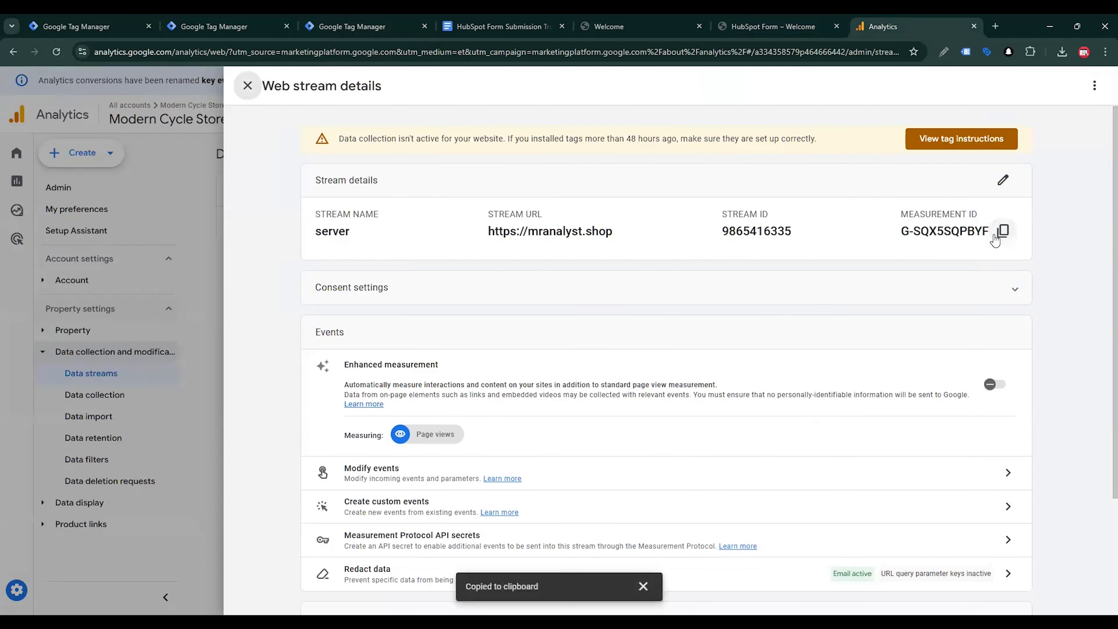
{"action": "left_click", "coordinate": [397, 19]}
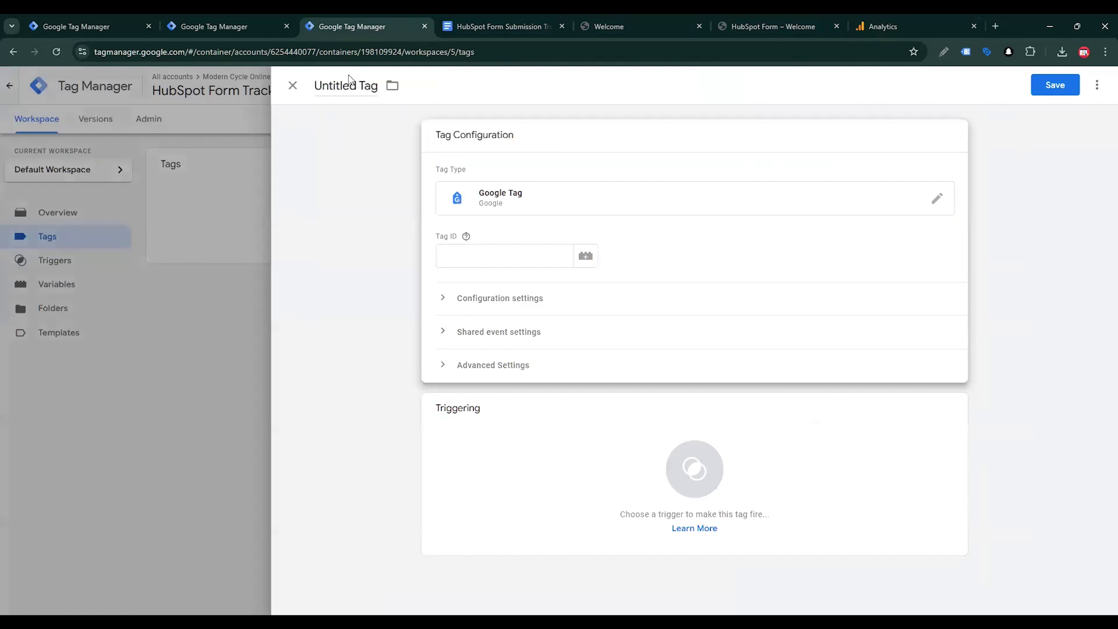
{"action": "key", "text": "ctrl+v"}
{"action": "left_click", "coordinate": [363, 256]}
{"action": "left_click_drag", "start_coordinate": [506, 257], "coordinate": [394, 272]}
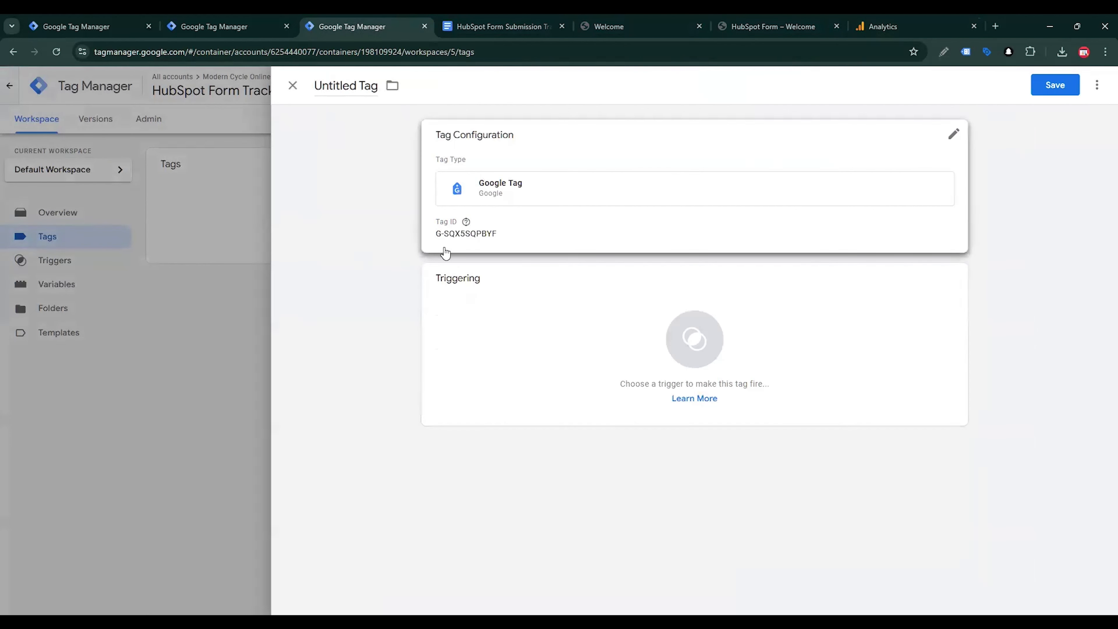
{"action": "left_click", "coordinate": [444, 249]}
{"action": "key", "text": "ctrl+a"}
{"action": "key", "text": "BackSpace"}
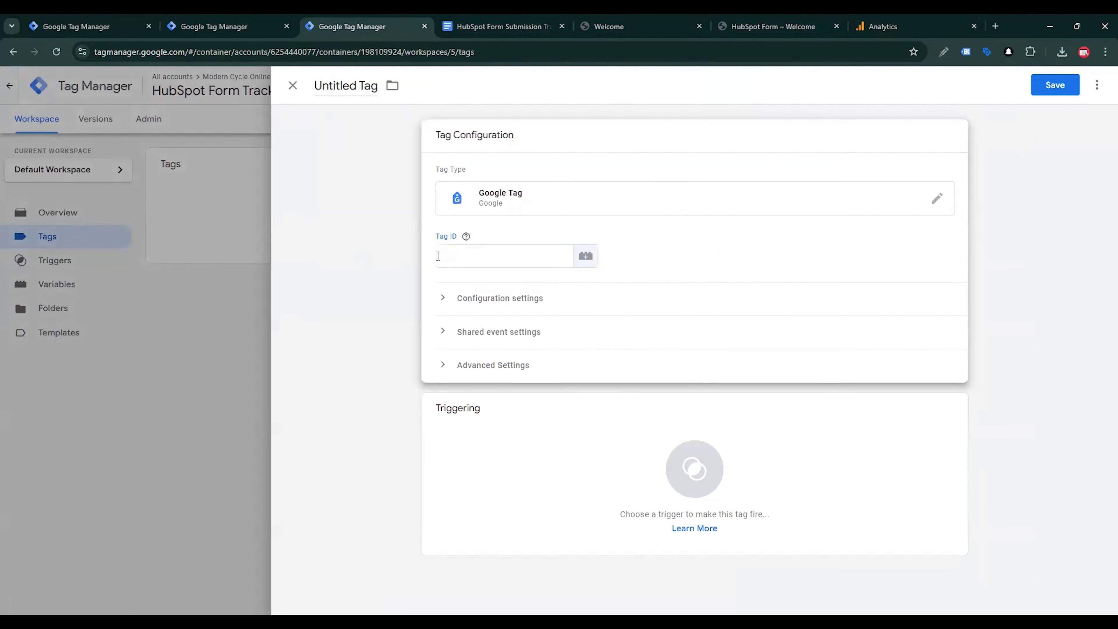
Create a new Constant variable for the tag ID, using the copied measurement ID as its value
{"action": "left_click", "coordinate": [586, 256]}
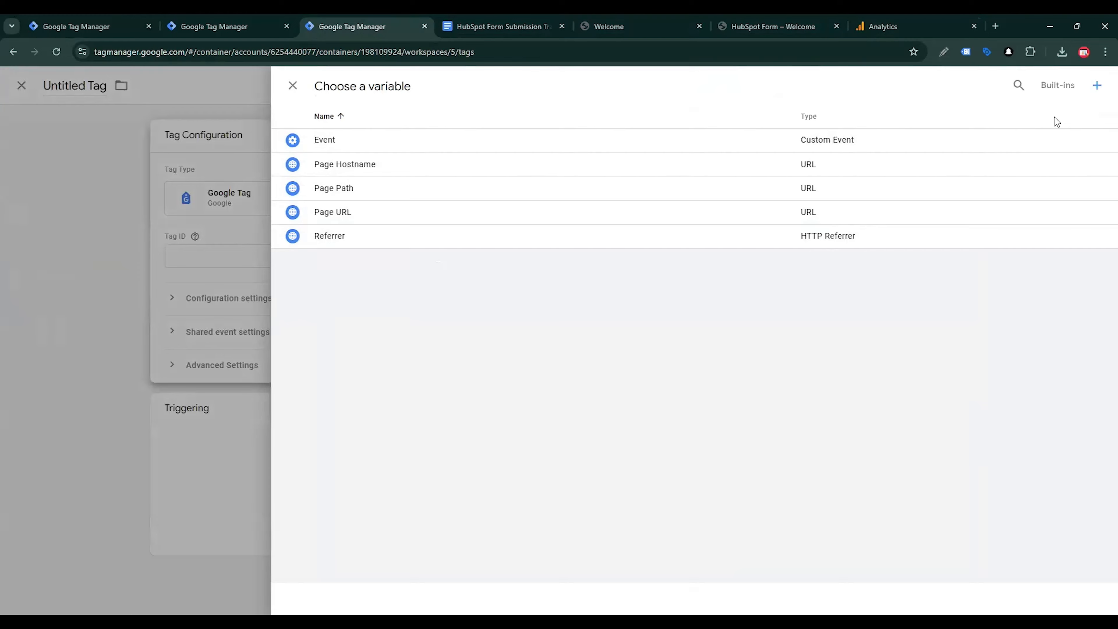
{"action": "left_click", "coordinate": [1097, 86]}
{"action": "left_click", "coordinate": [822, 232]}
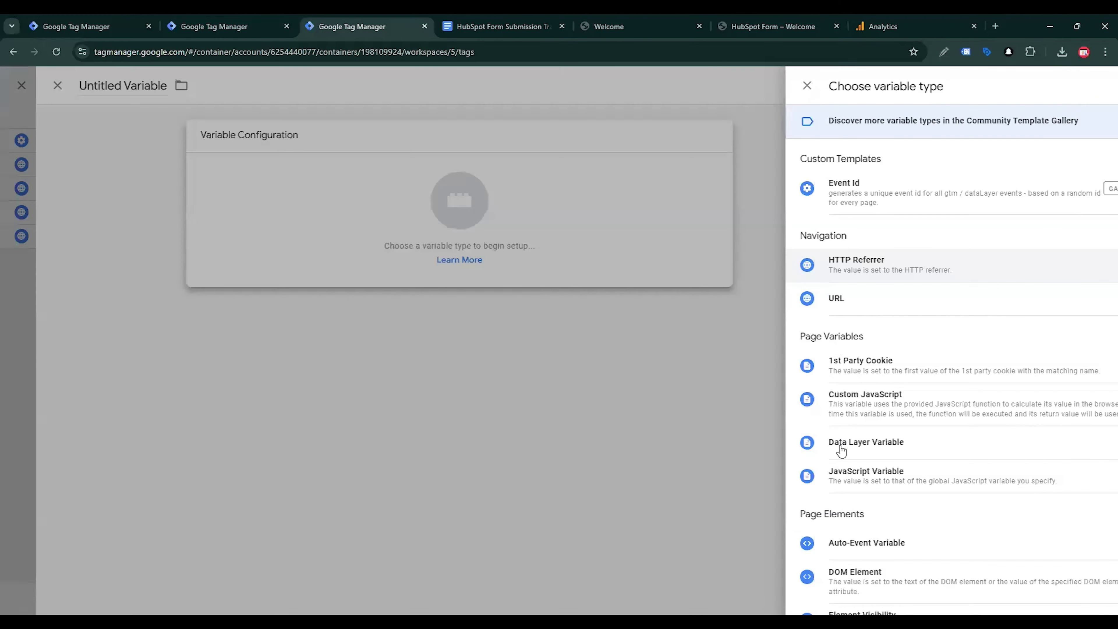
{"action": "scroll", "coordinate": [836, 504], "scroll_direction": "down", "scroll_amount": 3}
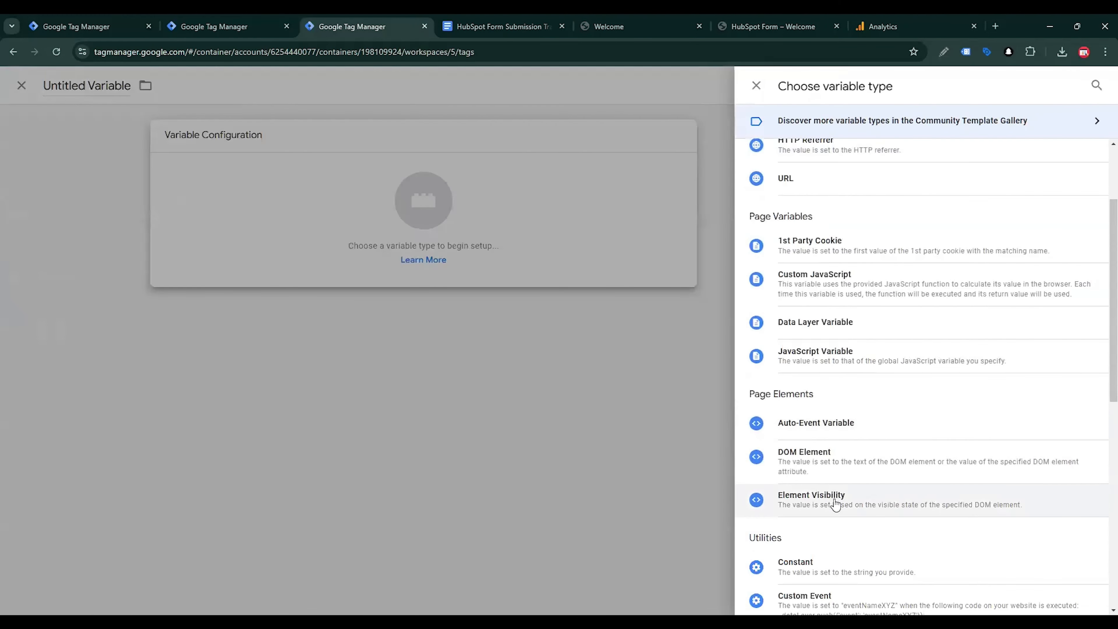
{"action": "left_click", "coordinate": [817, 562]}
{"action": "key", "text": "ctrl+v"}
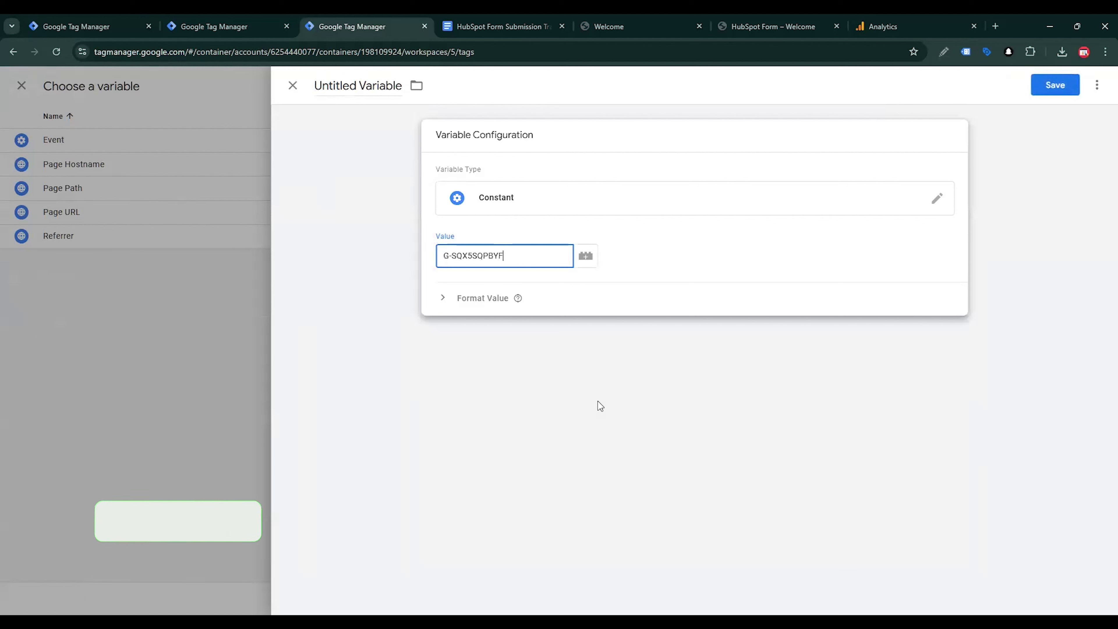
Name the constant variable "GA4 ID" and save it into the tag's ID setting
{"action": "double_click", "coordinate": [369, 87]}
{"action": "key", "text": "ctrl+a"}
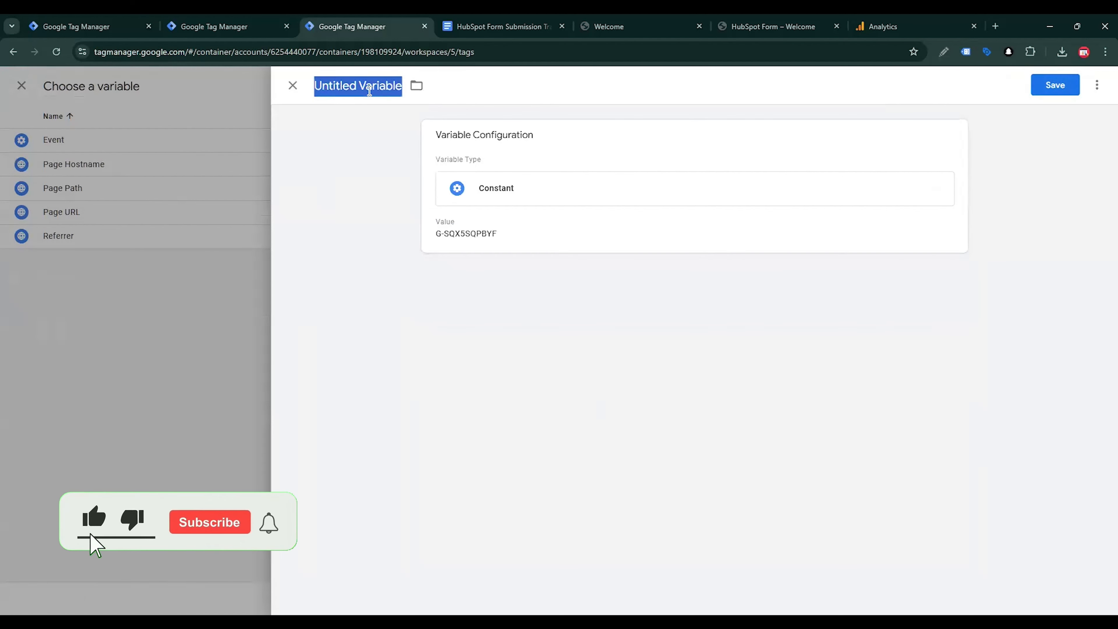
{"action": "type", "text": "GA4 ID"}
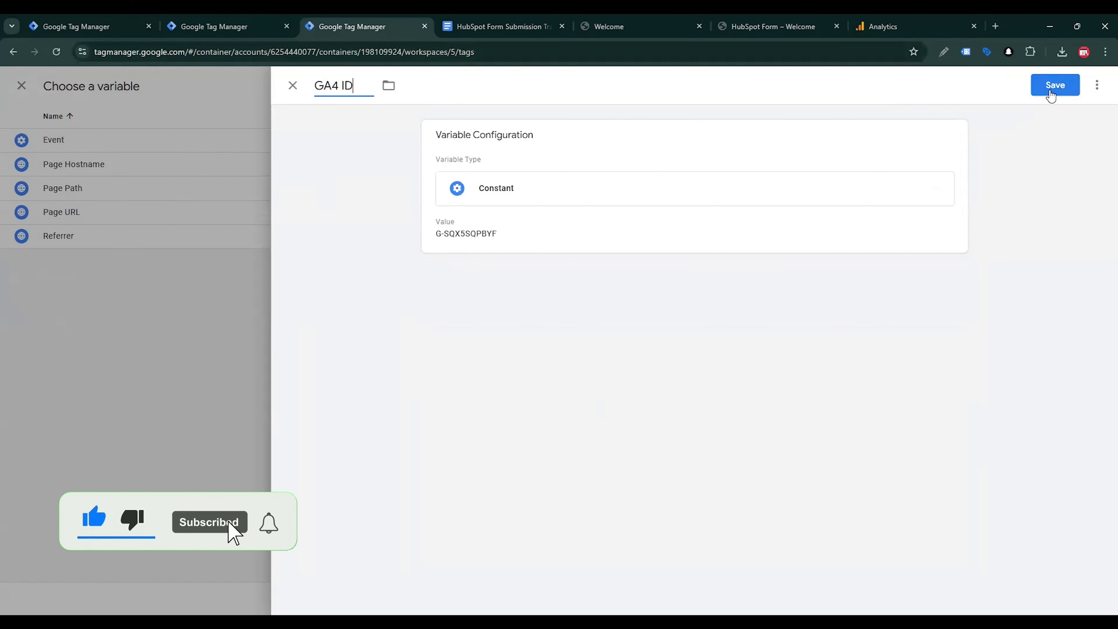
{"action": "left_click", "coordinate": [1050, 88]}
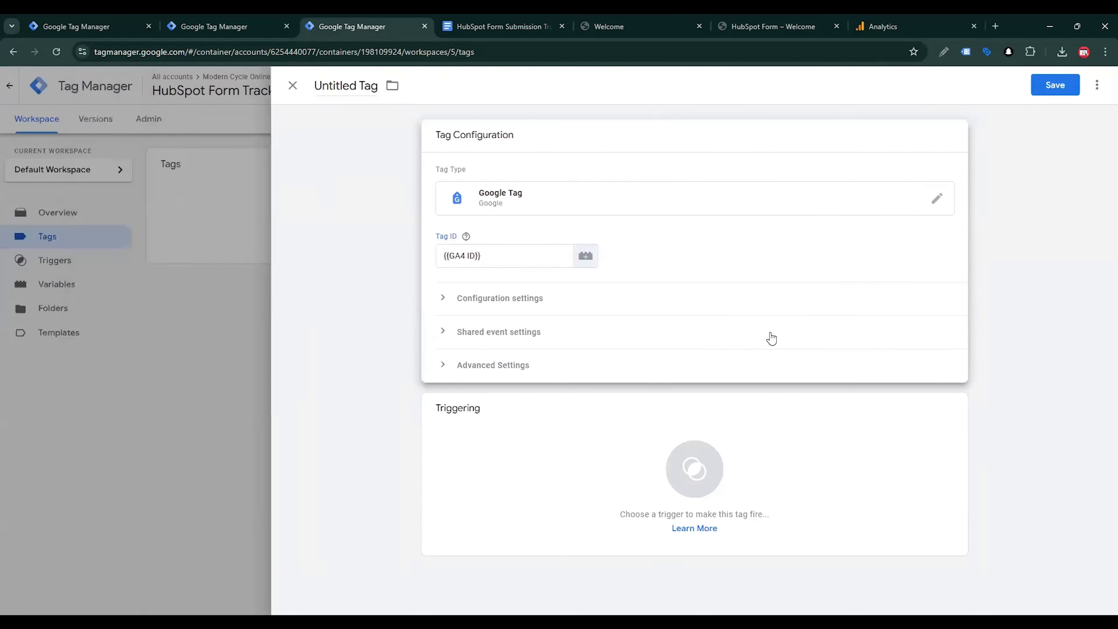
Add the All Pages trigger to the Google Tag and save it as "Google Tag - Form Tracking"
{"action": "left_click", "coordinate": [559, 442]}
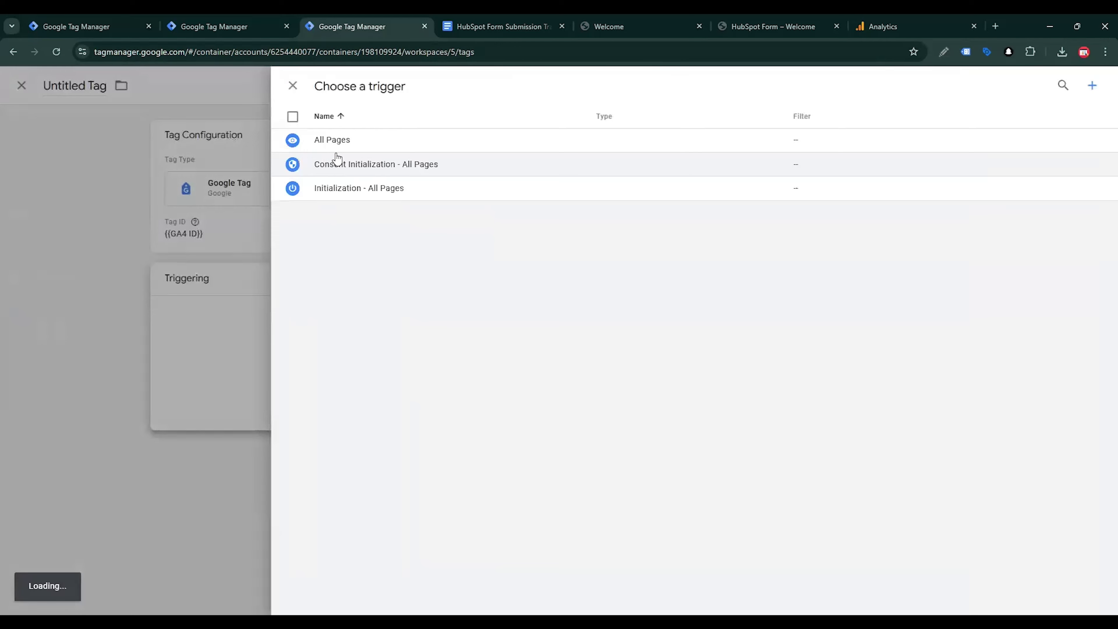
{"action": "left_click", "coordinate": [333, 142]}
{"action": "left_click", "coordinate": [1055, 86]}
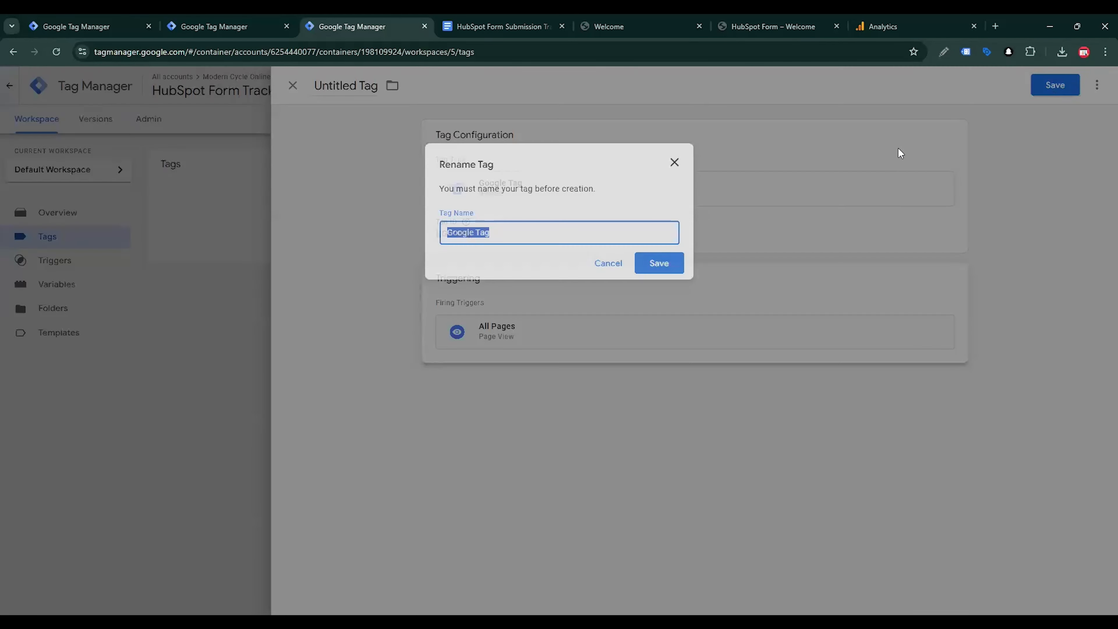
{"action": "type", "text": "Google Tag -"}
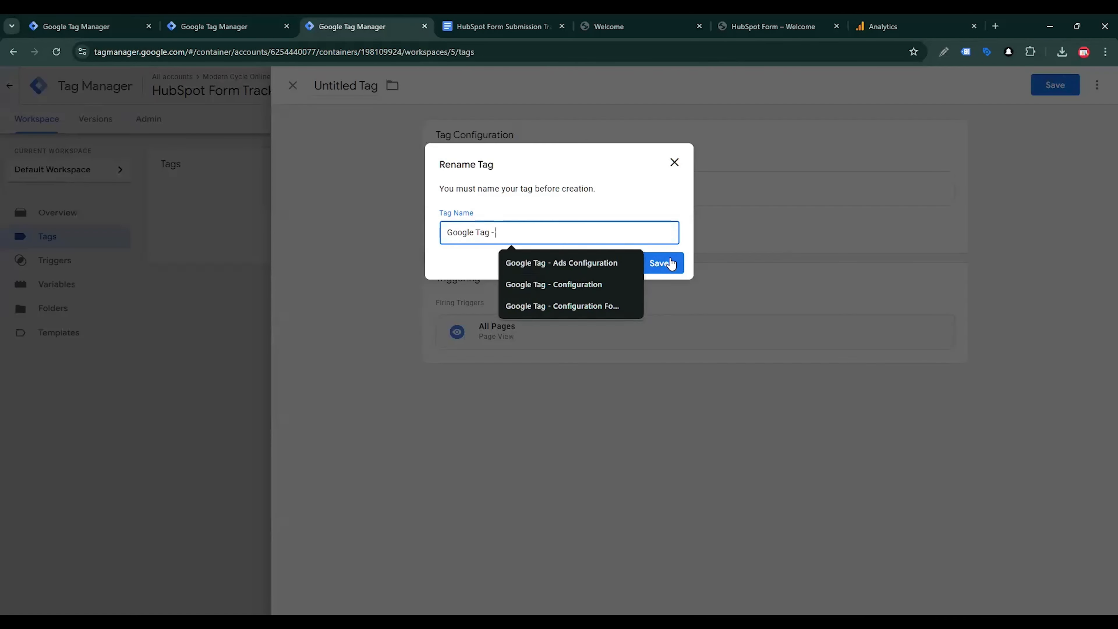
{"action": "type", "text": " Form Tr"}
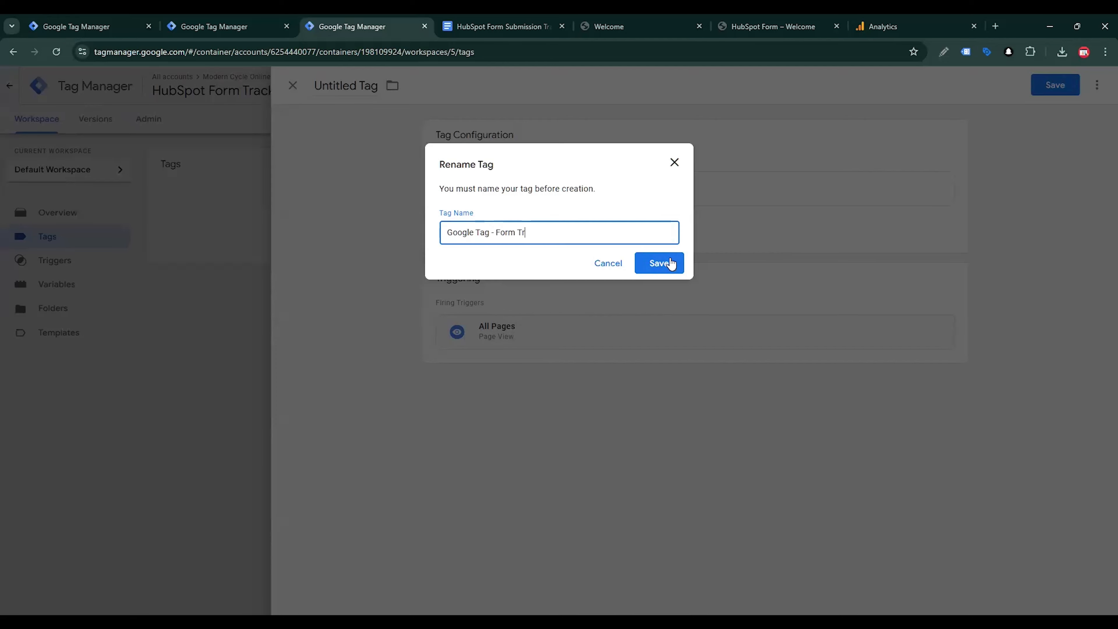
{"action": "type", "text": "acking"}
{"action": "left_click", "coordinate": [669, 263]}
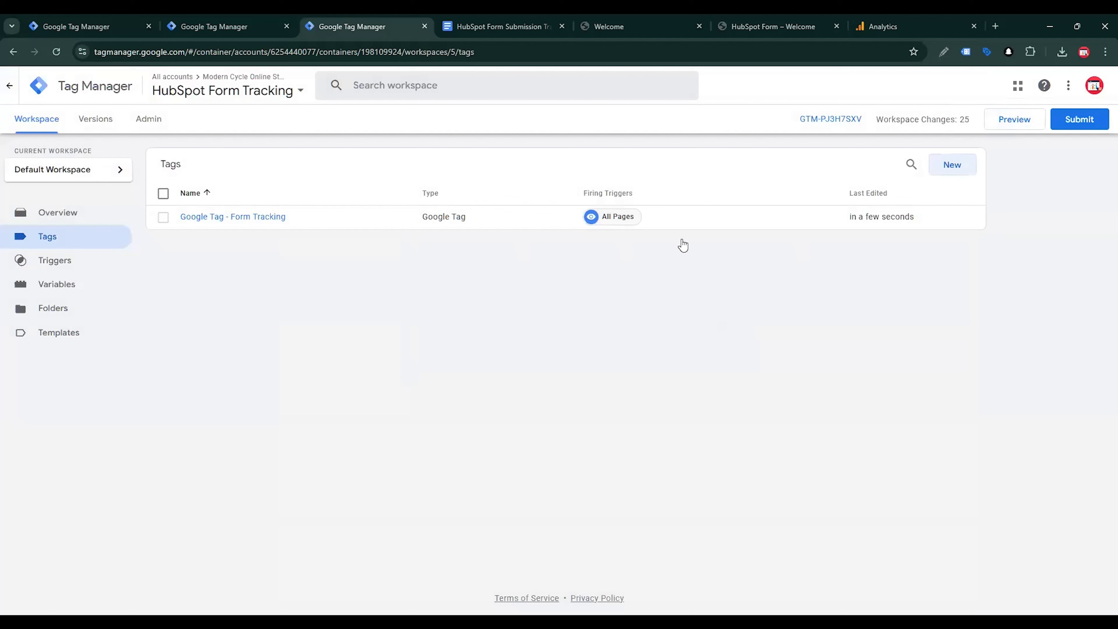
Copy the custom HTML listener code from the HubSpot Form Submission Tracking document in Google Docs
{"action": "left_click", "coordinate": [476, 20]}
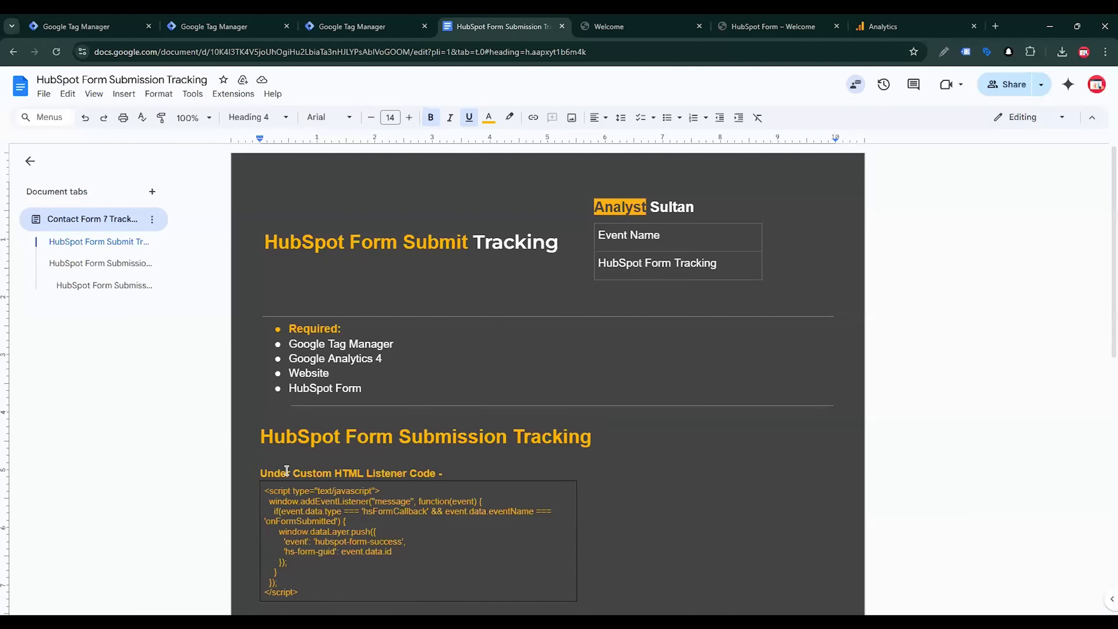
{"action": "scroll", "coordinate": [311, 482], "scroll_direction": "down", "scroll_amount": 4}
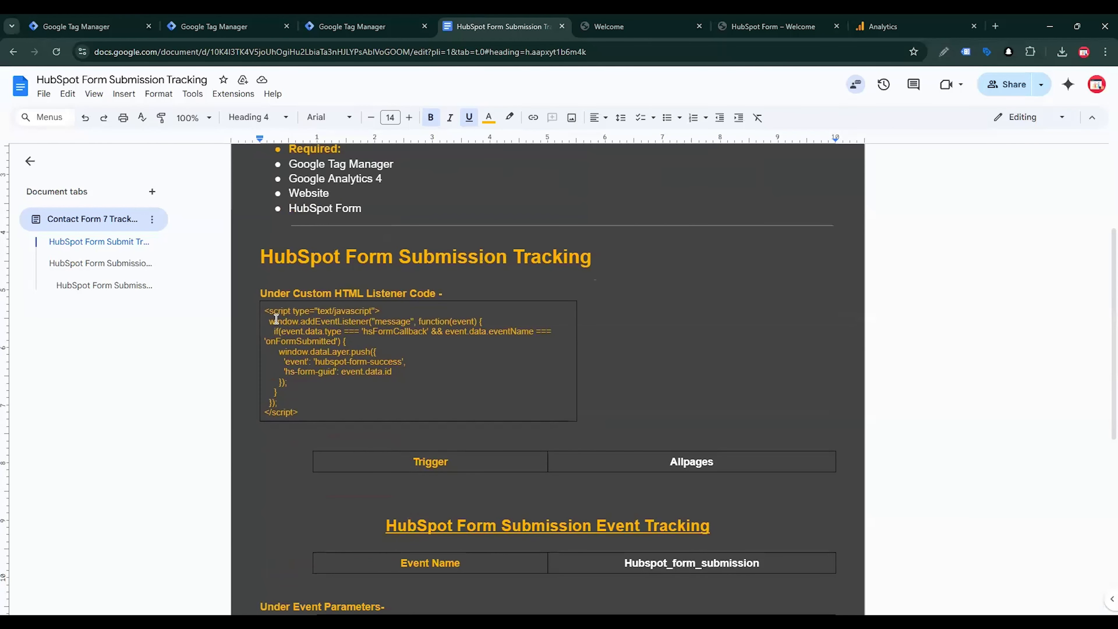
{"action": "left_click_drag", "start_coordinate": [264, 311], "coordinate": [311, 415]}
{"action": "key", "text": "ctrl+c"}
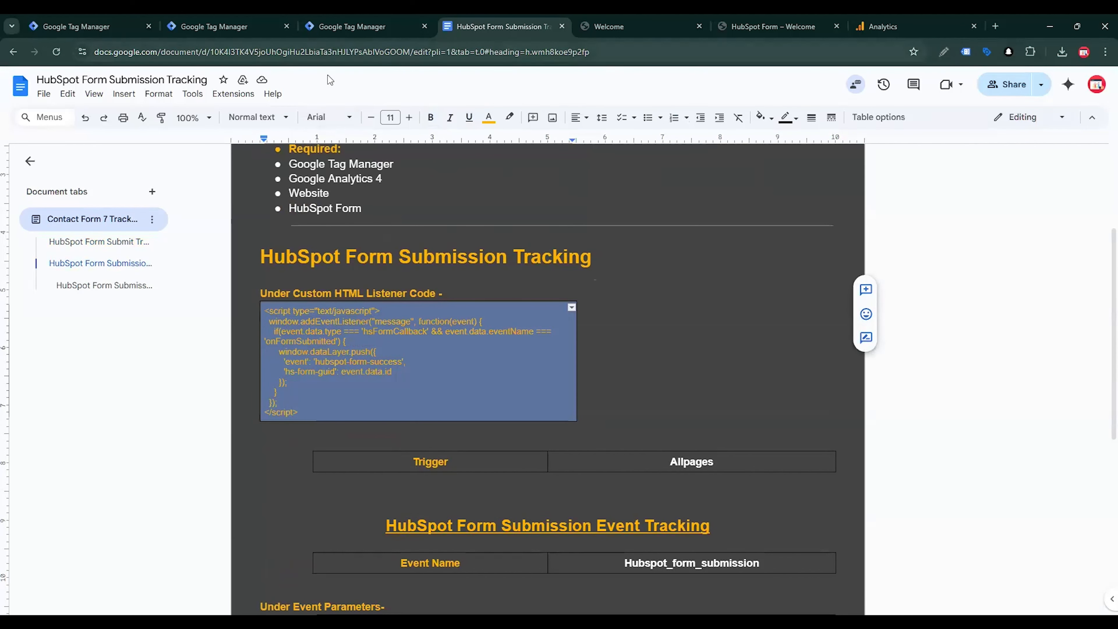
Create a new Custom HTML tag in Google Tag Manager containing the copied listener script
{"action": "left_click", "coordinate": [335, 26]}
{"action": "left_click", "coordinate": [962, 161]}
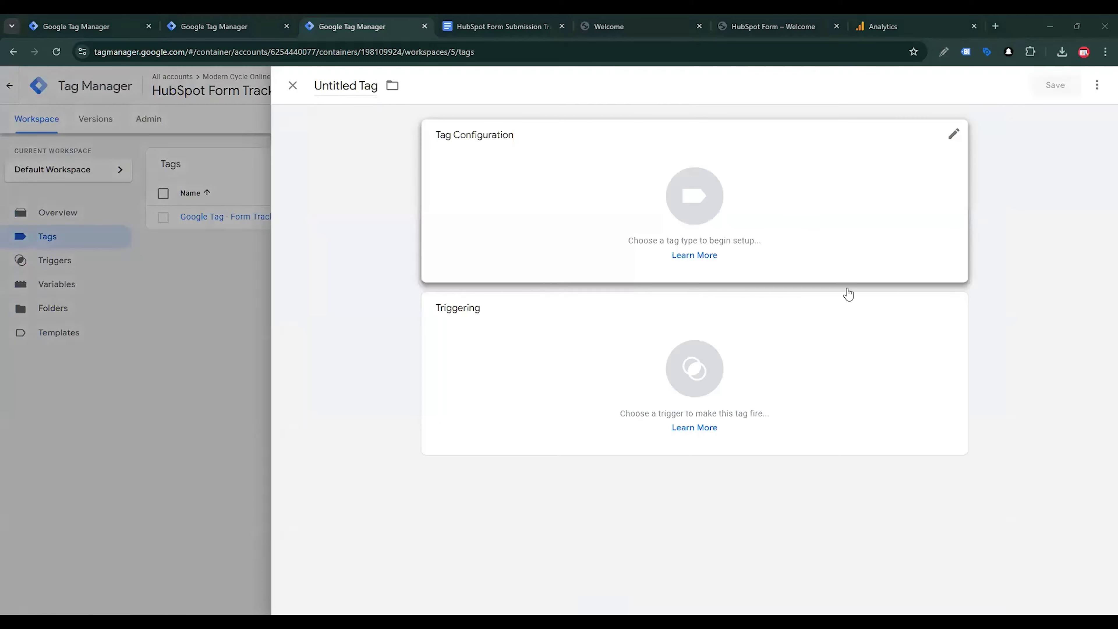
{"action": "left_click", "coordinate": [846, 287]}
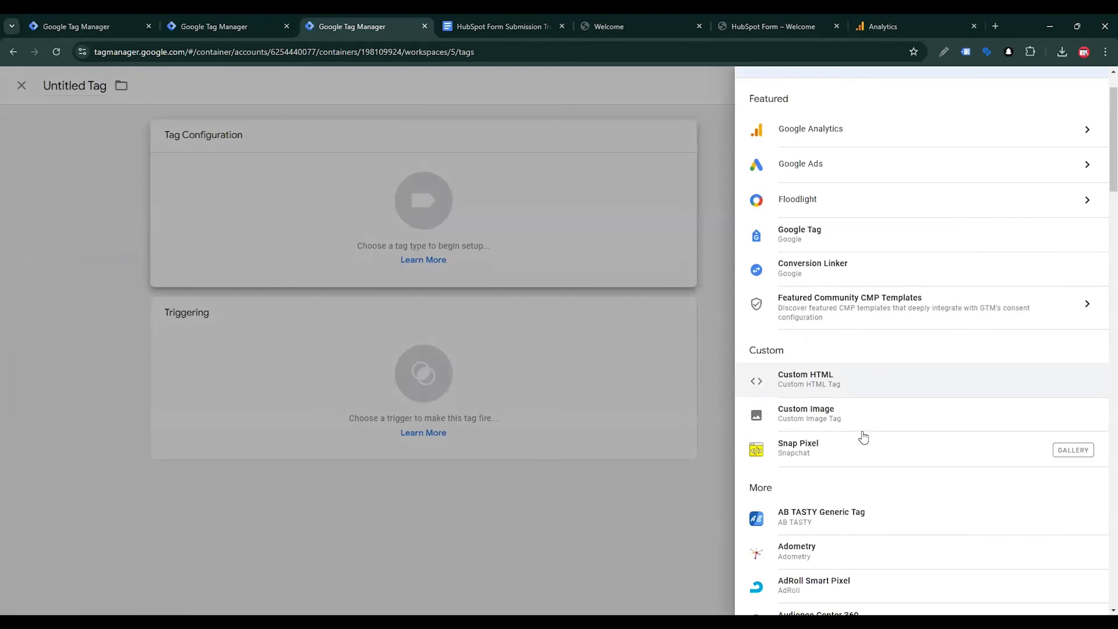
{"action": "left_click", "coordinate": [845, 382]}
{"action": "key", "text": "ctrl+v"}
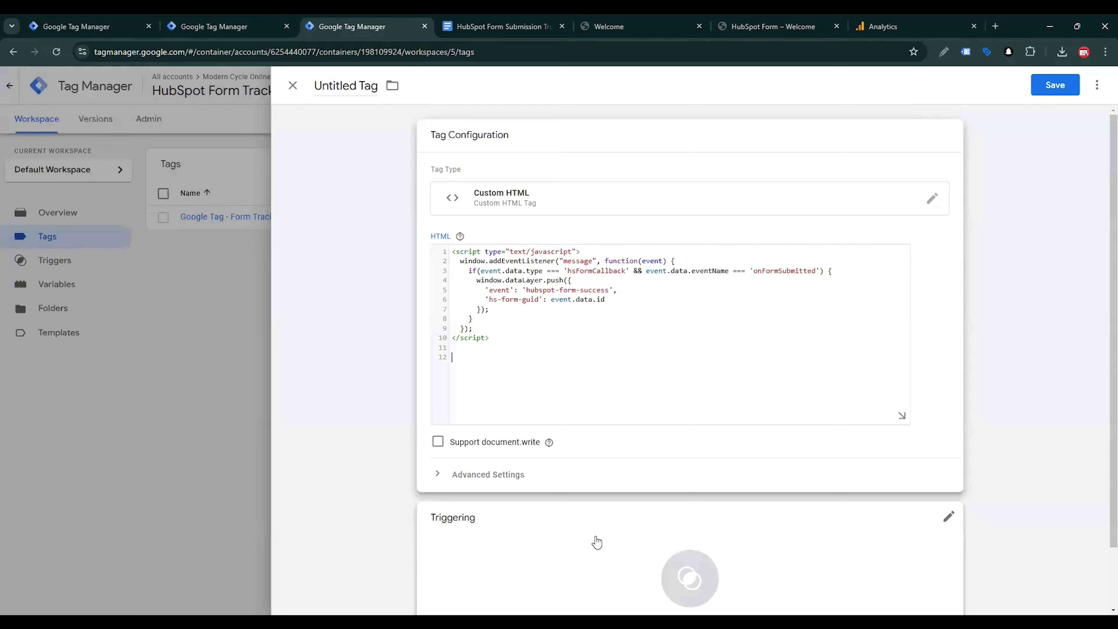
Fire the Custom HTML tag on All Pages, name it "Hubspot From Code" and save it
{"action": "left_click", "coordinate": [591, 552]}
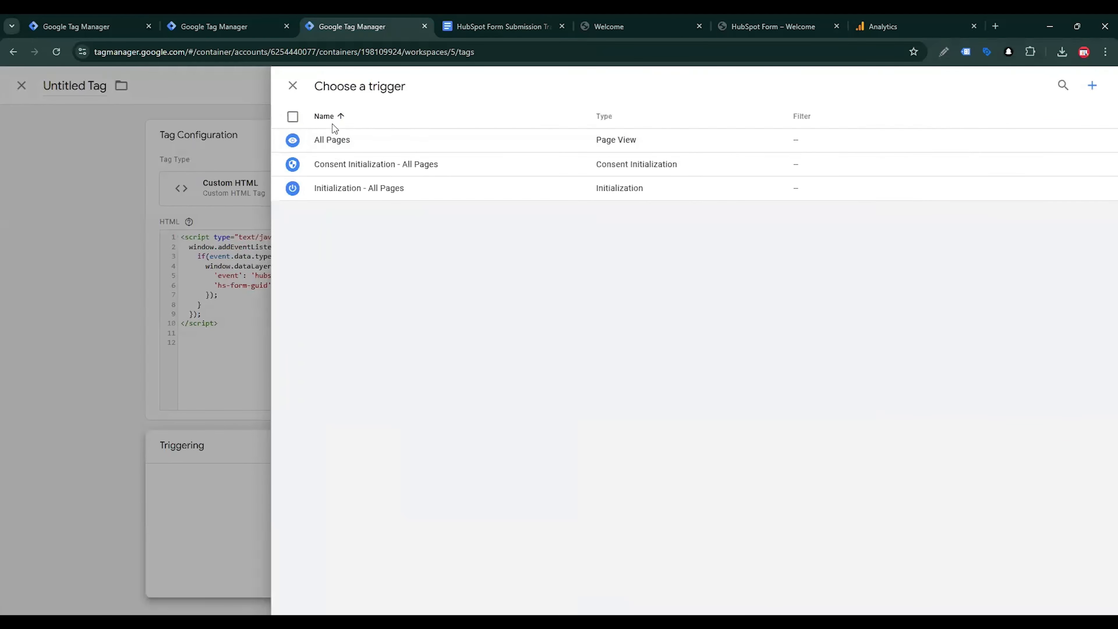
{"action": "left_click", "coordinate": [339, 150]}
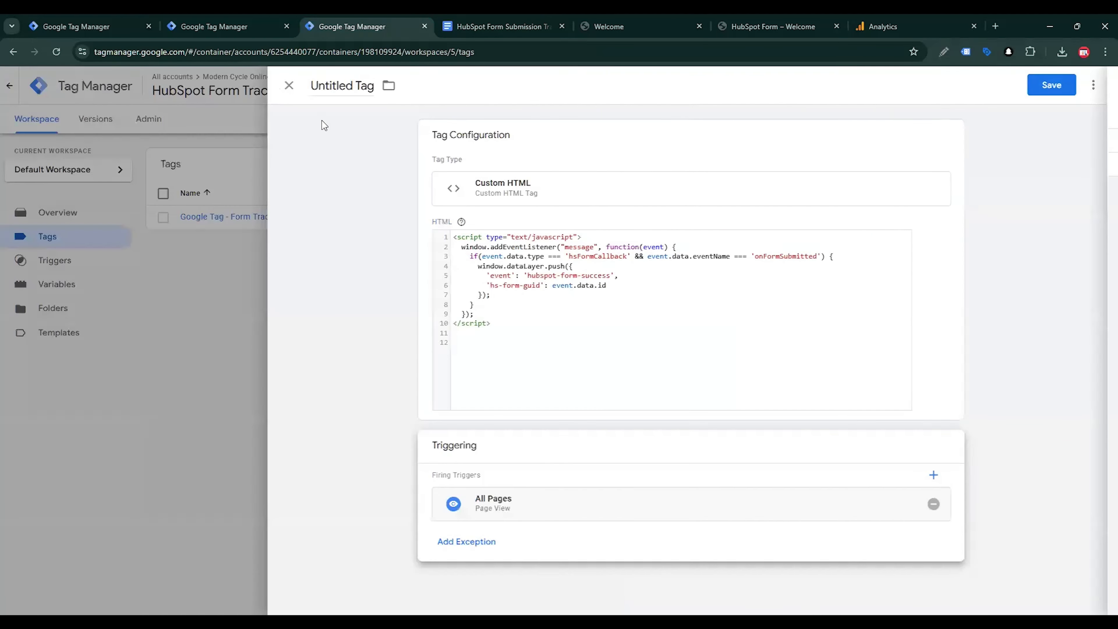
{"action": "left_click", "coordinate": [339, 83]}
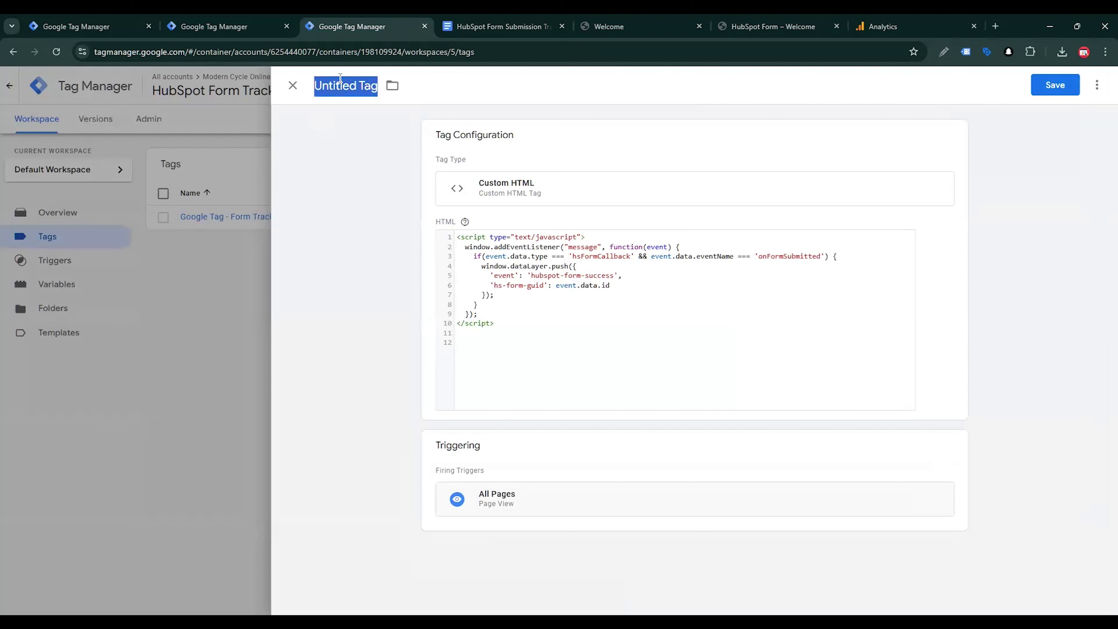
{"action": "type", "text": "Hubspot From Code"}
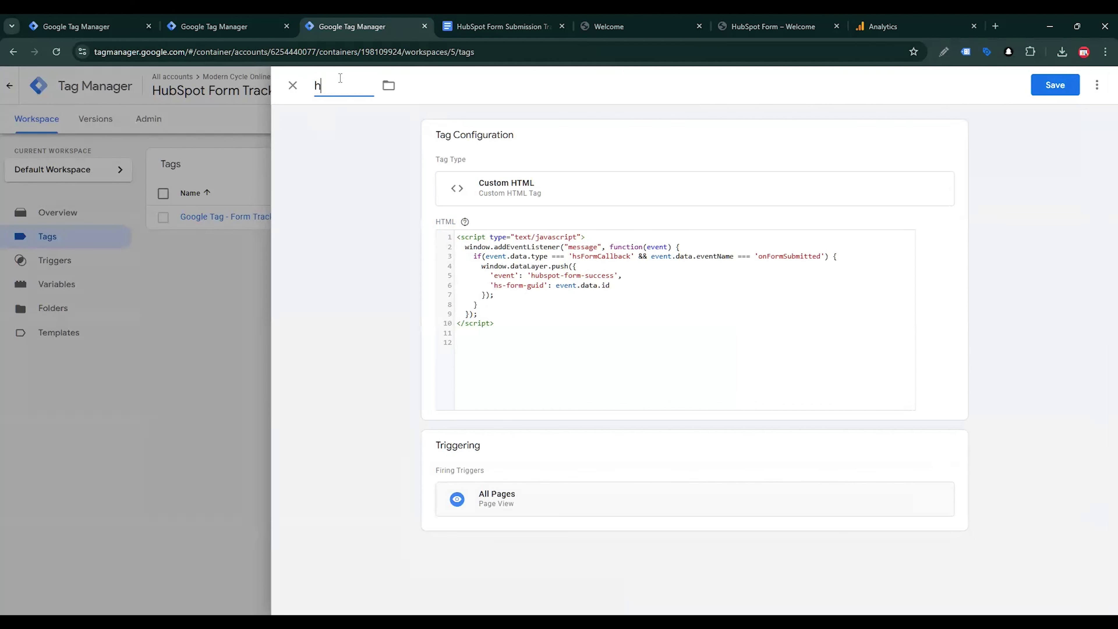
{"action": "left_click", "coordinate": [1053, 85]}
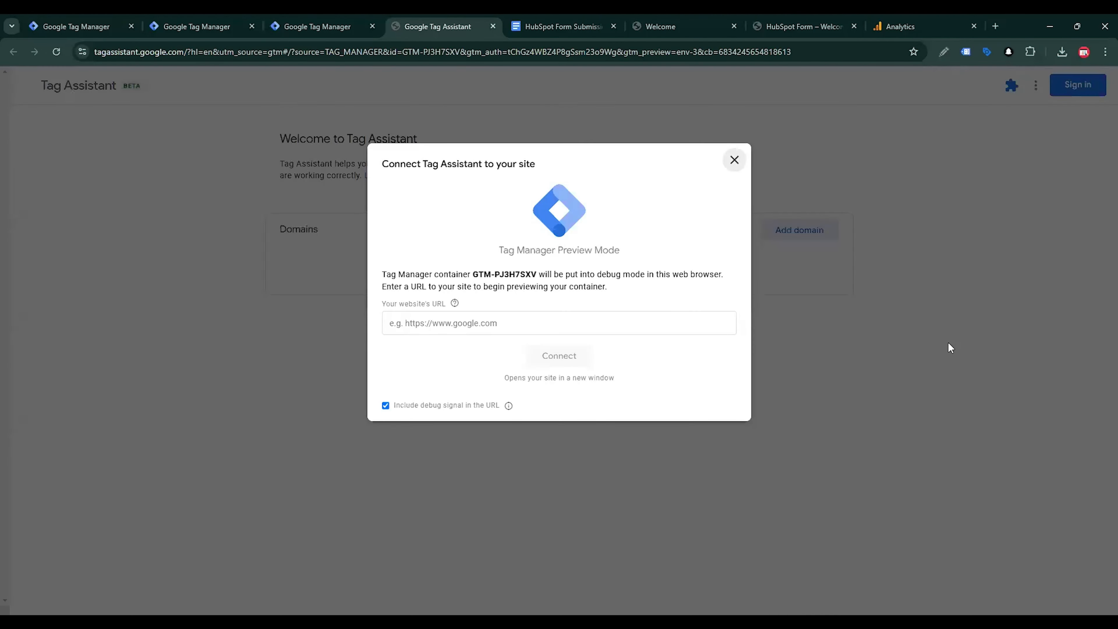
Copy the HubSpot form page's URL, mranalyst.shop/hubspot-form/, and connect Tag Assistant to it for previewing the container
{"action": "left_click", "coordinate": [767, 19]}
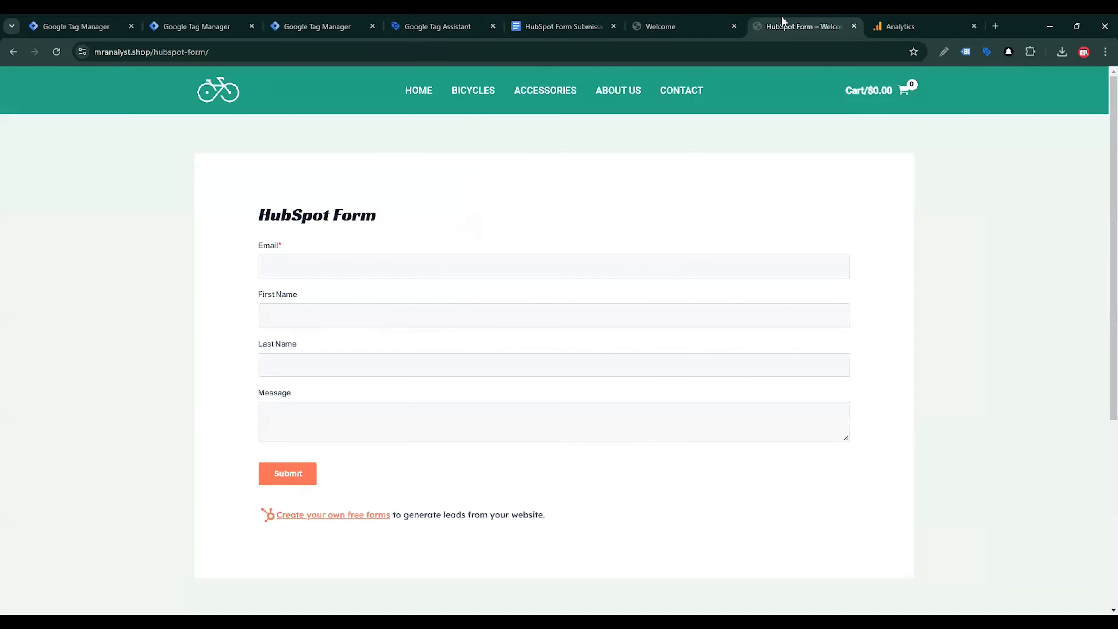
{"action": "left_click", "coordinate": [482, 53]}
{"action": "key", "text": "ctrl+c"}
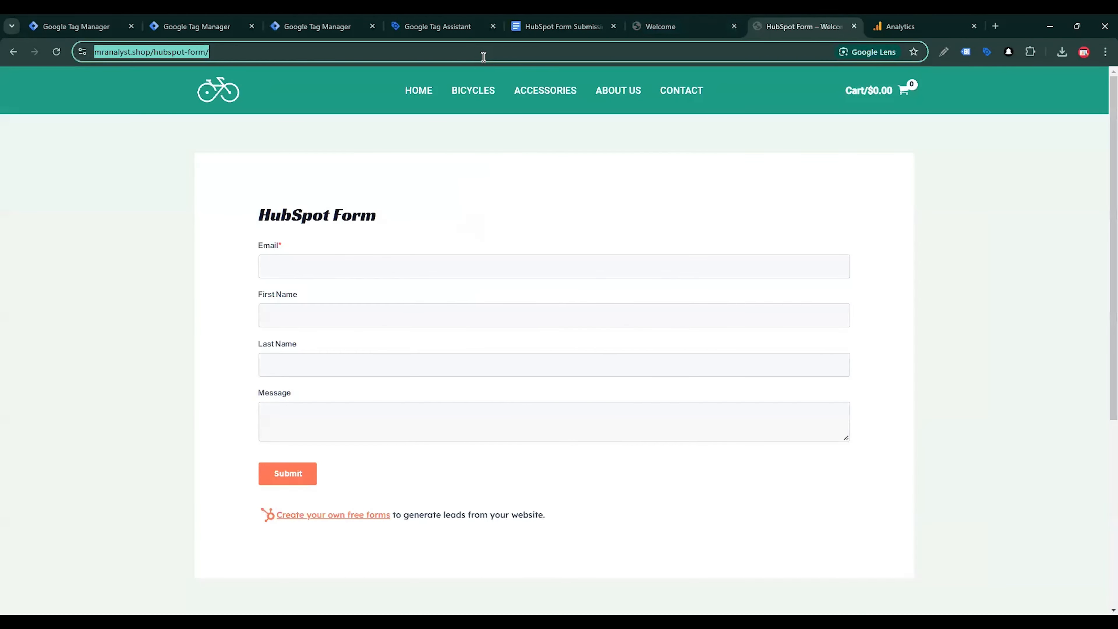
{"action": "left_click", "coordinate": [356, 20]}
{"action": "left_click", "coordinate": [453, 22]}
{"action": "left_click", "coordinate": [445, 324]}
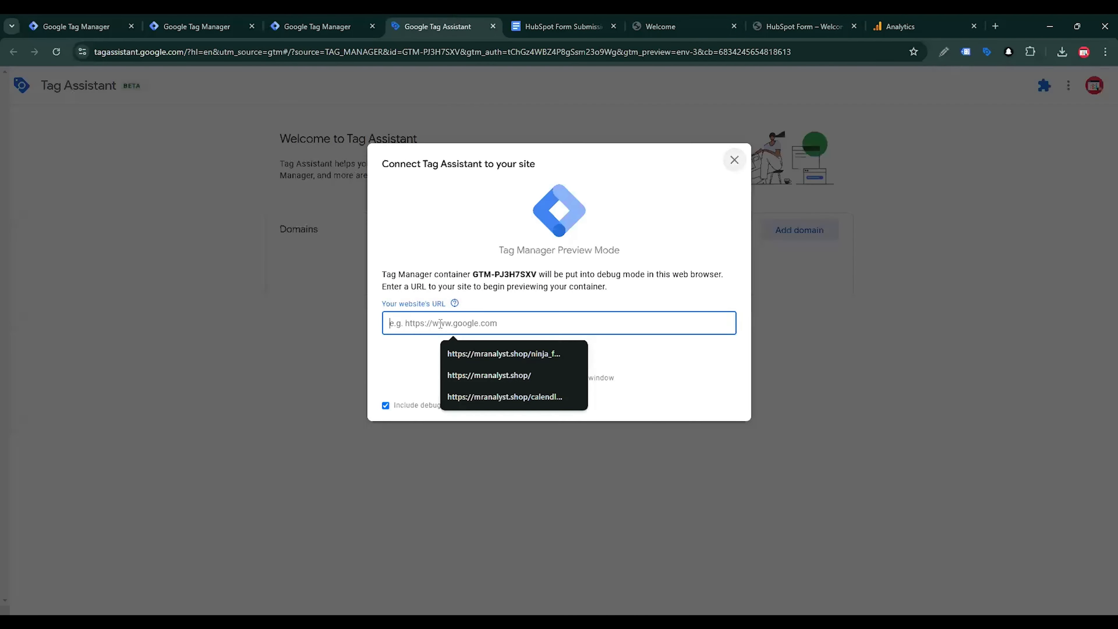
{"action": "key", "text": "ctrl+v"}
{"action": "key", "text": "Return"}
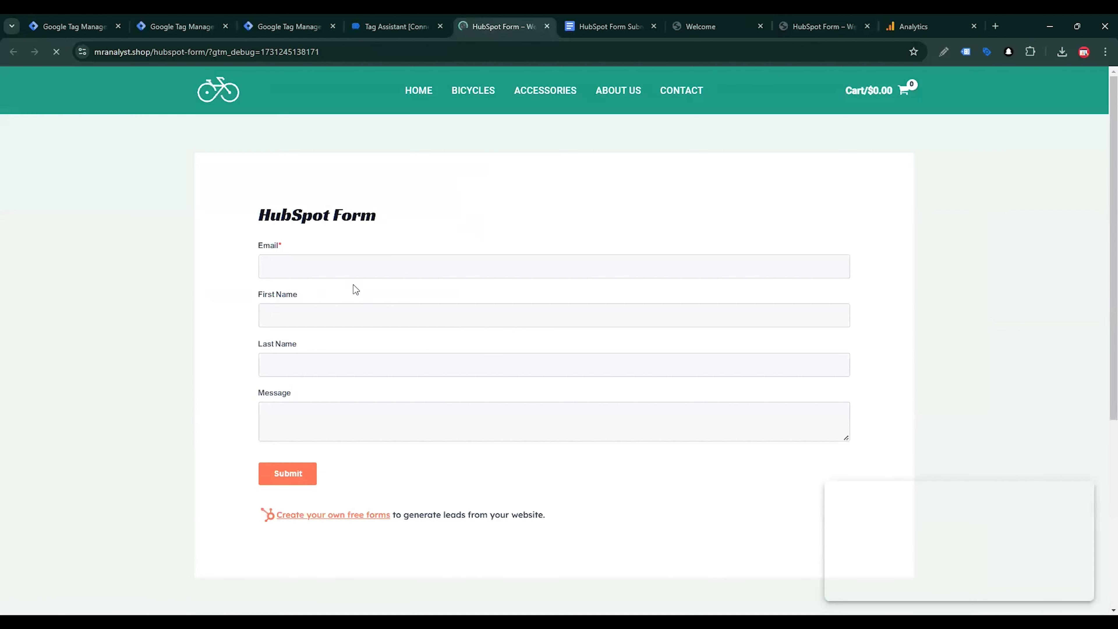
Fill in the HubSpot form's email, first name, last name and a test message, and submit it
{"action": "left_click", "coordinate": [342, 264]}
{"action": "left_click", "coordinate": [375, 297]}
{"action": "left_click", "coordinate": [343, 403]}
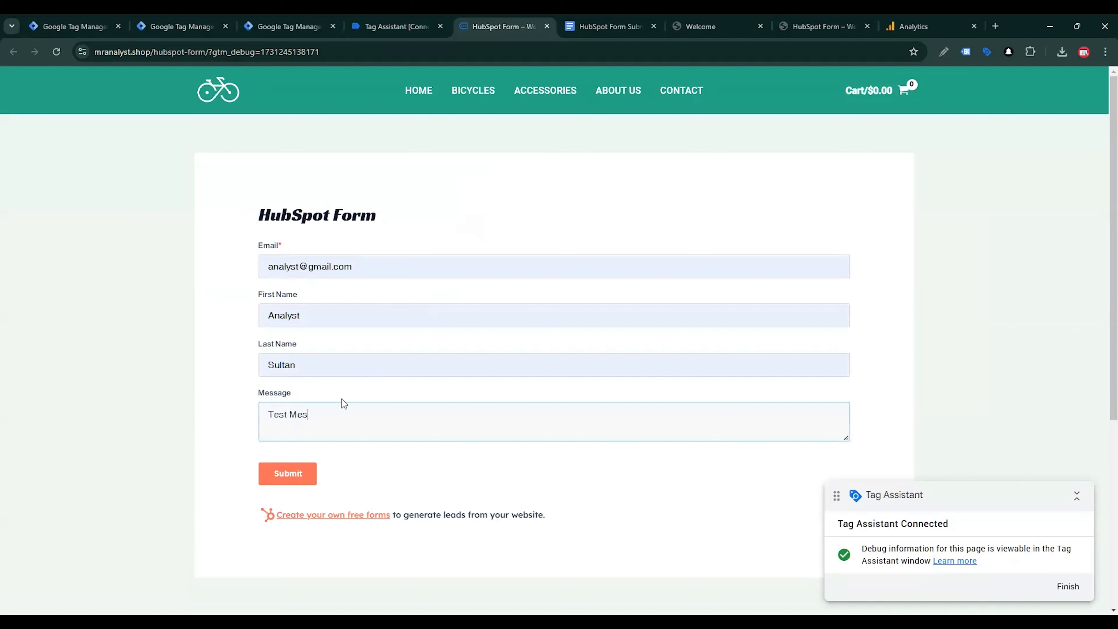
{"action": "left_click", "coordinate": [309, 476]}
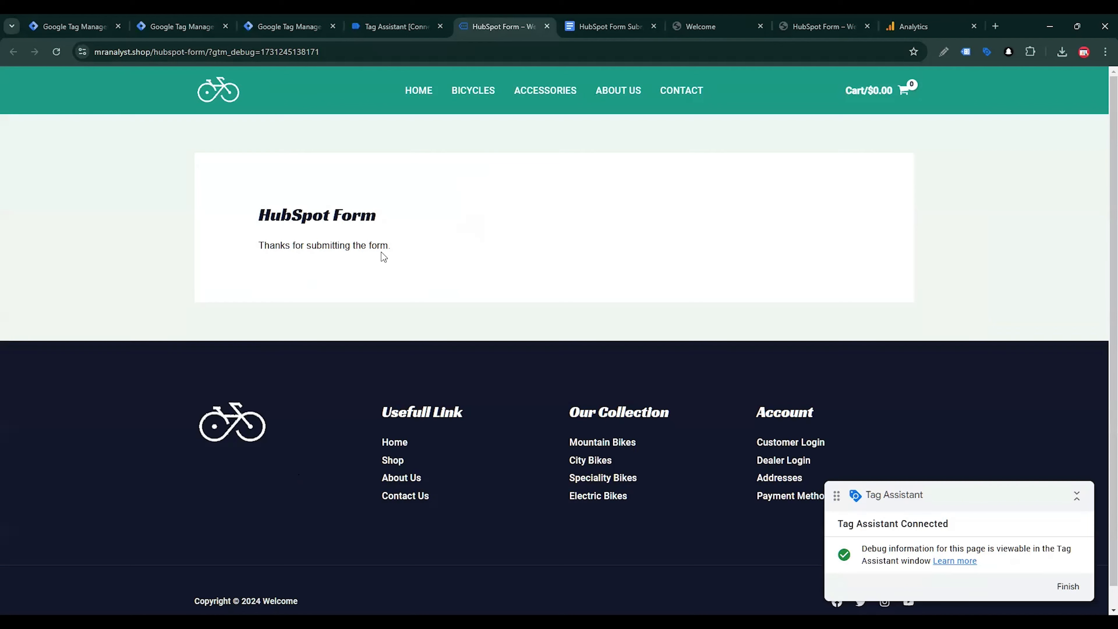
Switch to Tag Assistant and examine the hubspot-form-success event's details
{"action": "left_click", "coordinate": [384, 27]}
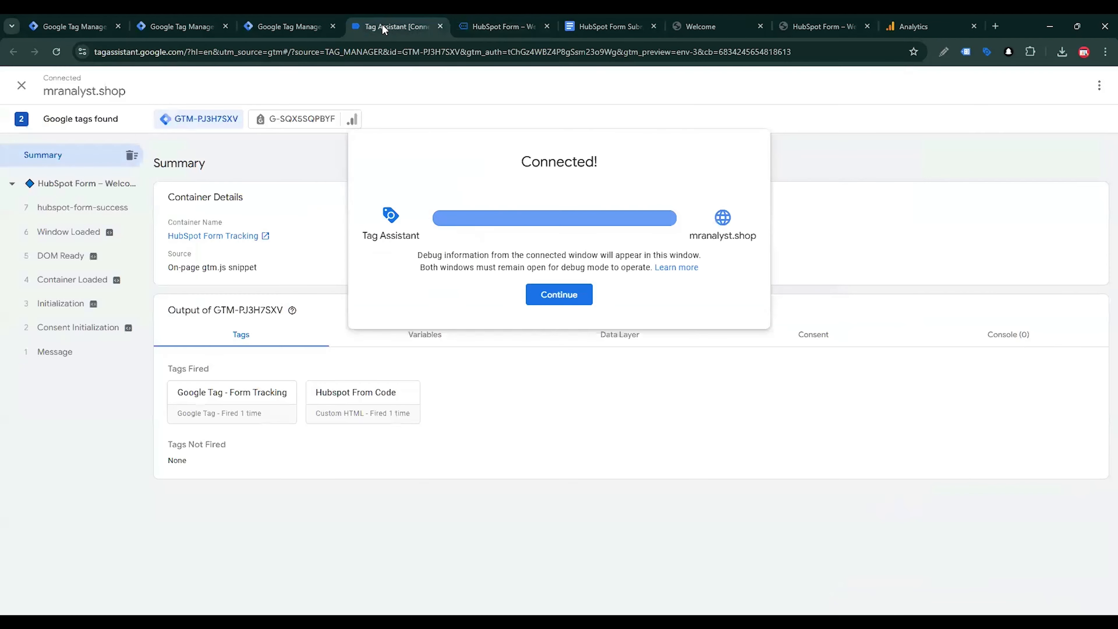
{"action": "key", "text": "Escape"}
{"action": "left_click", "coordinate": [49, 215]}
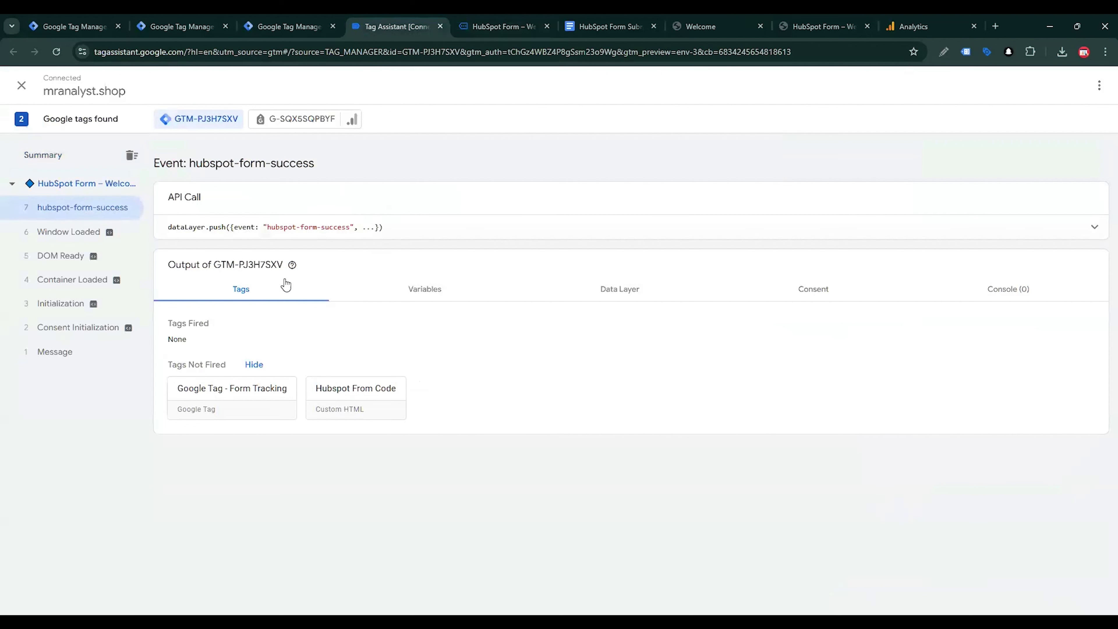
Expand the API call of the hubspot-form-success event and examine its event name and hs-form-guid entry
{"action": "left_click_drag", "start_coordinate": [186, 170], "coordinate": [319, 167]}
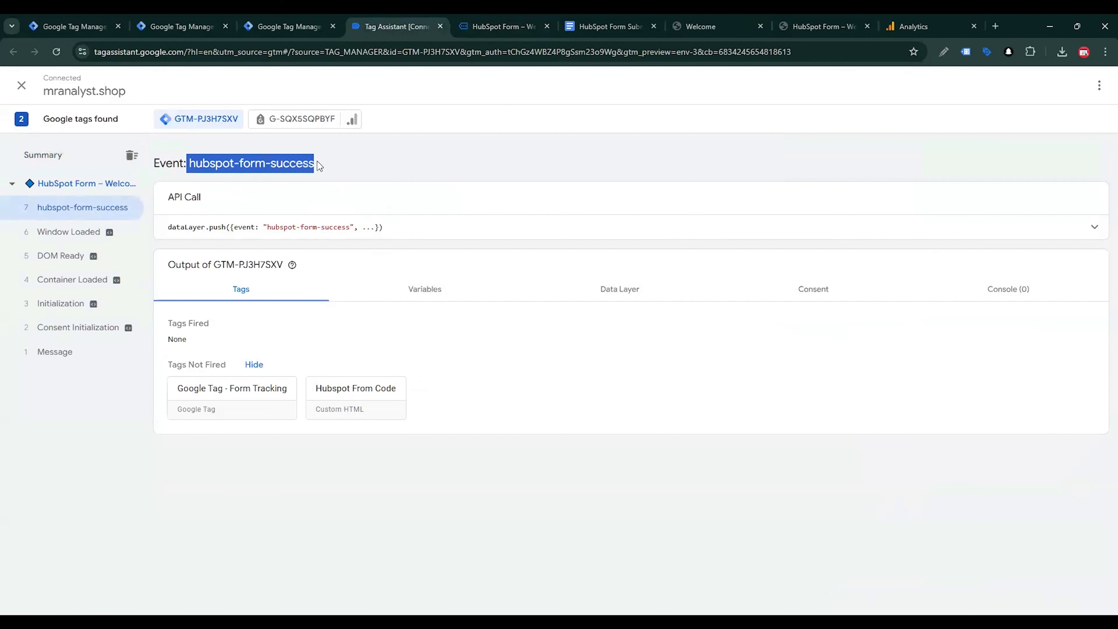
{"action": "left_click", "coordinate": [1086, 231]}
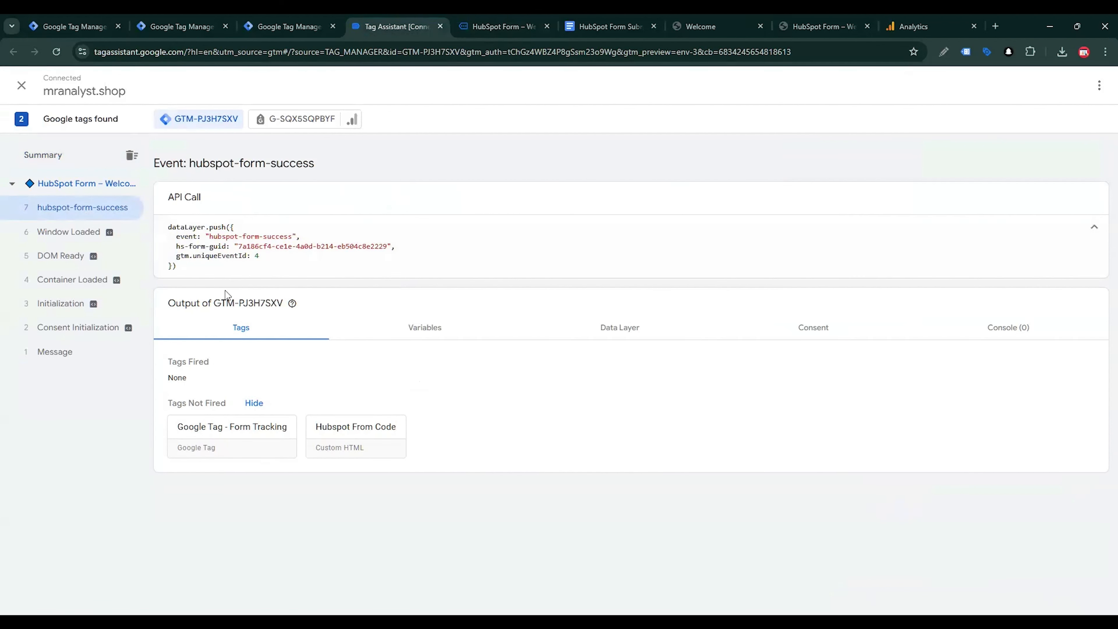
{"action": "left_click_drag", "start_coordinate": [200, 245], "coordinate": [312, 246]}
{"action": "double_click", "coordinate": [312, 246]}
{"action": "left_click", "coordinate": [312, 246]}
{"action": "left_click_drag", "start_coordinate": [176, 245], "coordinate": [228, 245]}
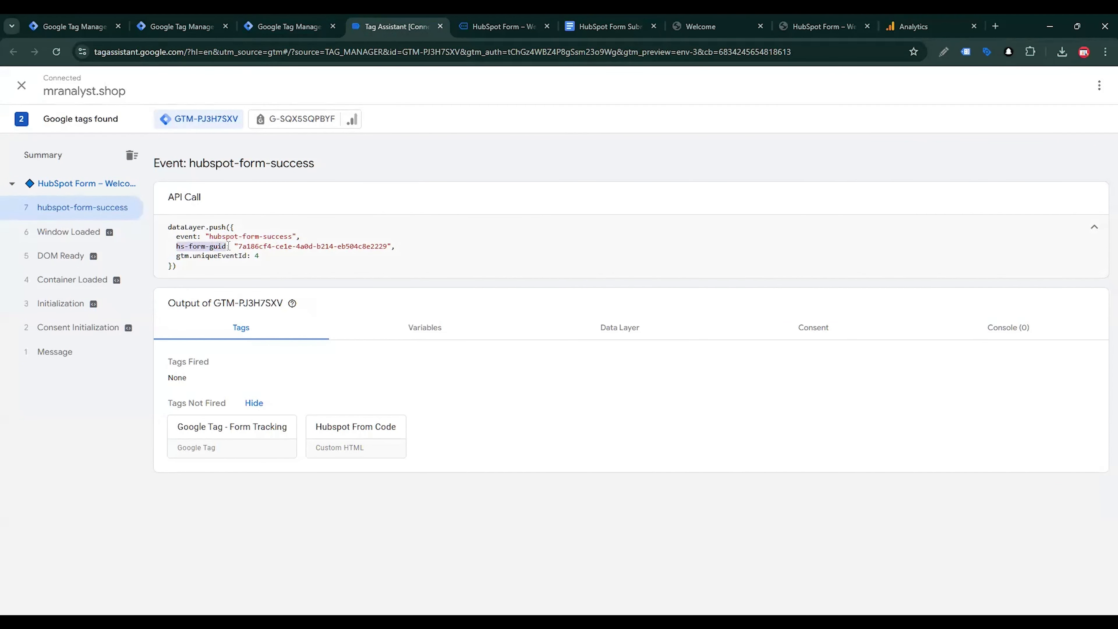
In Google Tag Manager, create a Google Analytics: GA4 Event tag with {{GA4 ID}} as its Measurement ID
{"action": "left_click", "coordinate": [286, 31]}
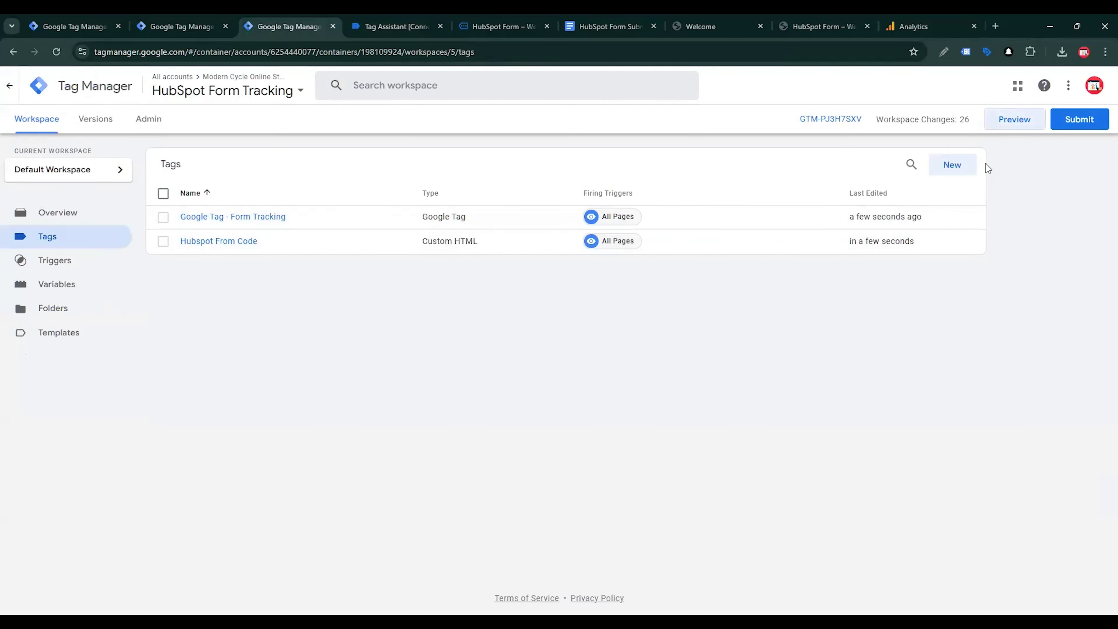
{"action": "left_click", "coordinate": [949, 170]}
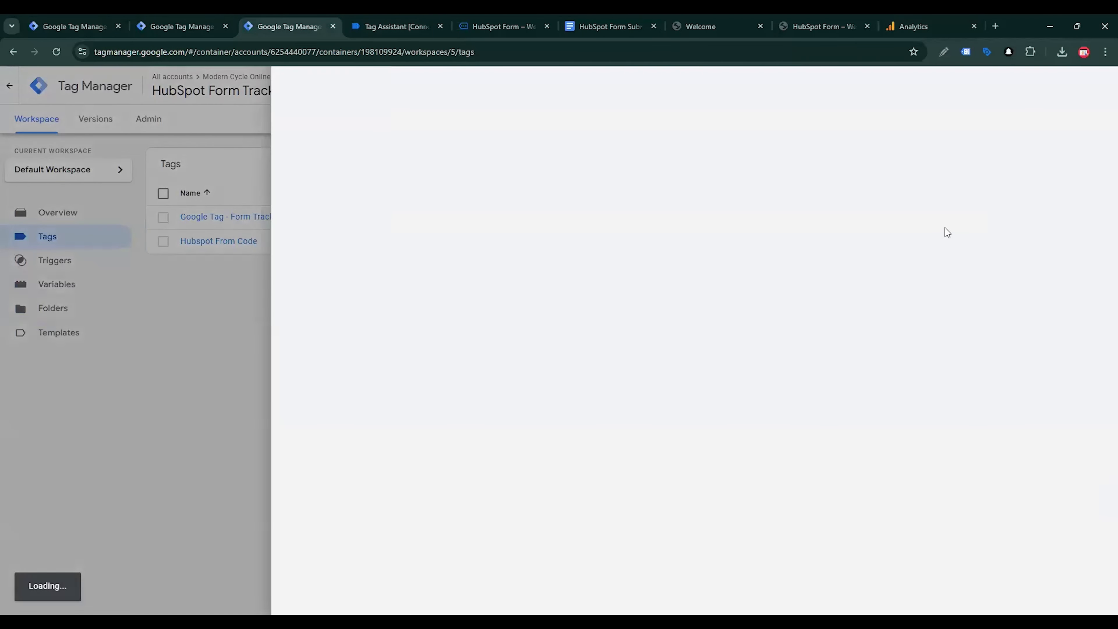
{"action": "left_click", "coordinate": [946, 231]}
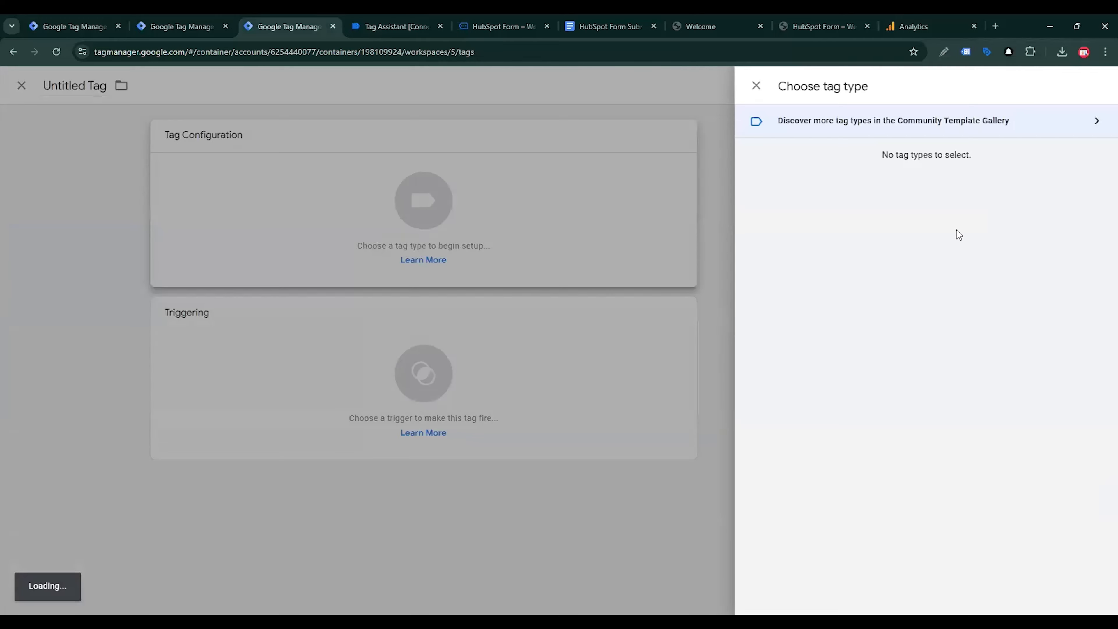
{"action": "left_click", "coordinate": [912, 194]}
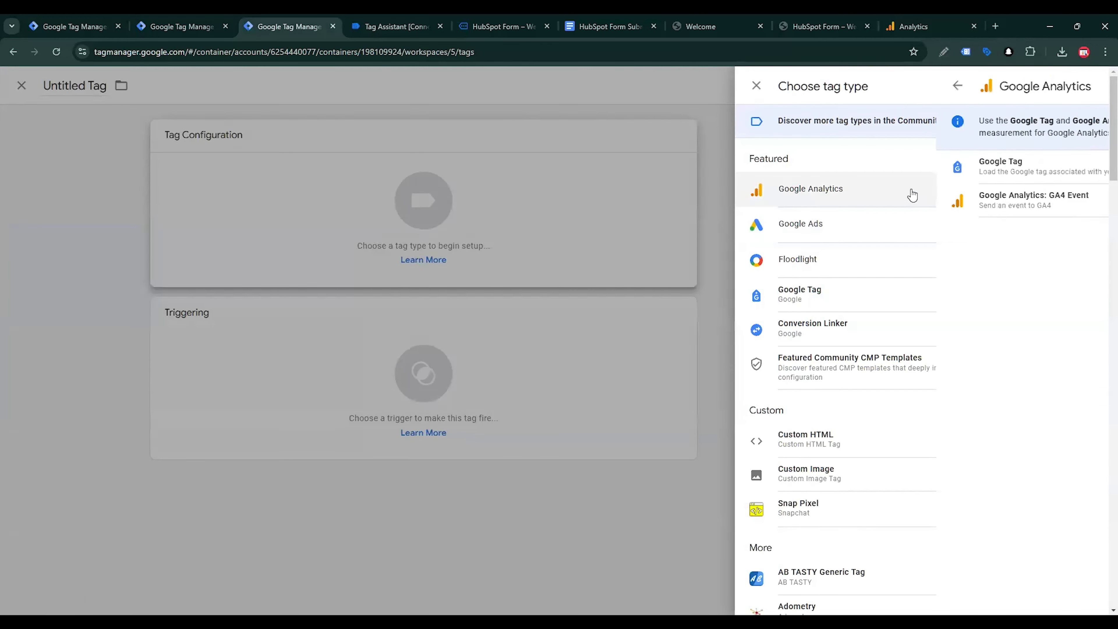
{"action": "left_click", "coordinate": [885, 210]}
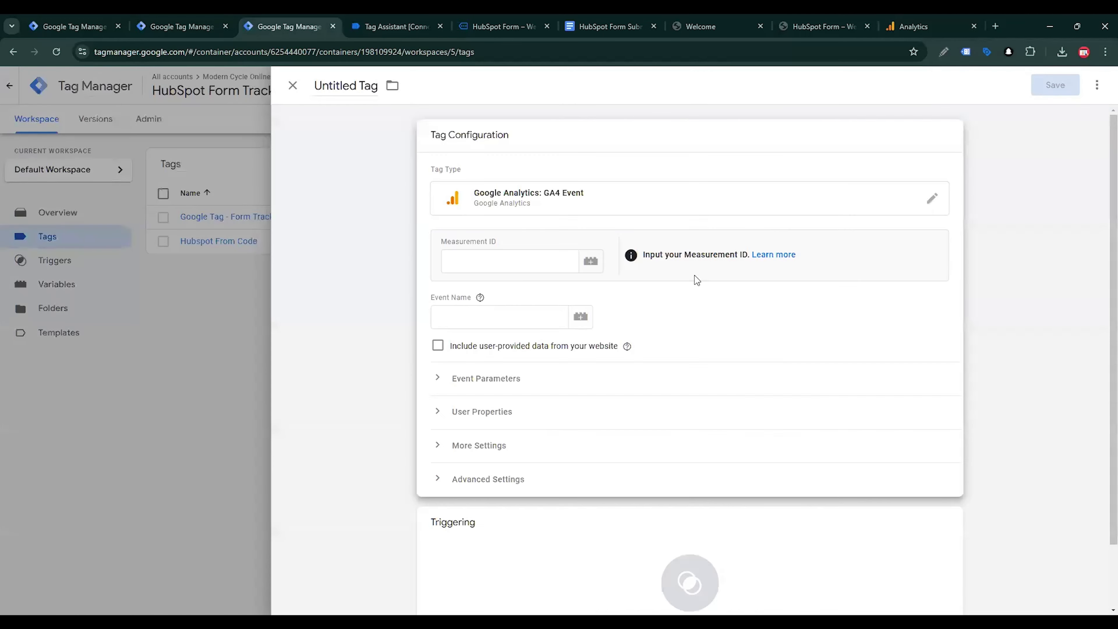
{"action": "type", "text": "{{"}
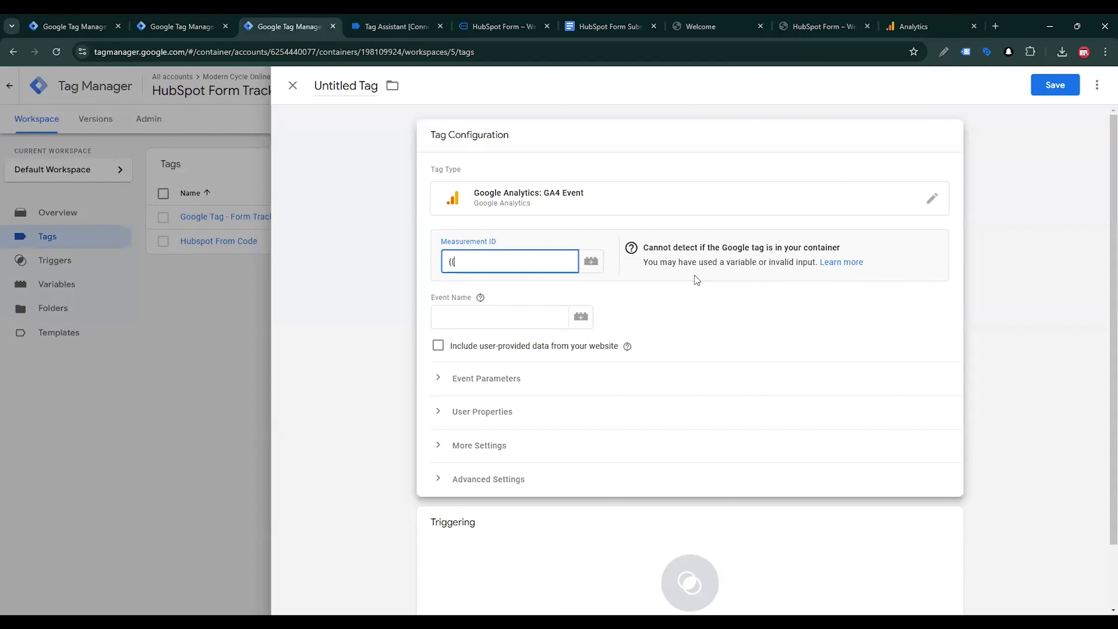
{"action": "key", "text": "Down"}
{"action": "key", "text": "Down"}
{"action": "key", "text": "Return"}
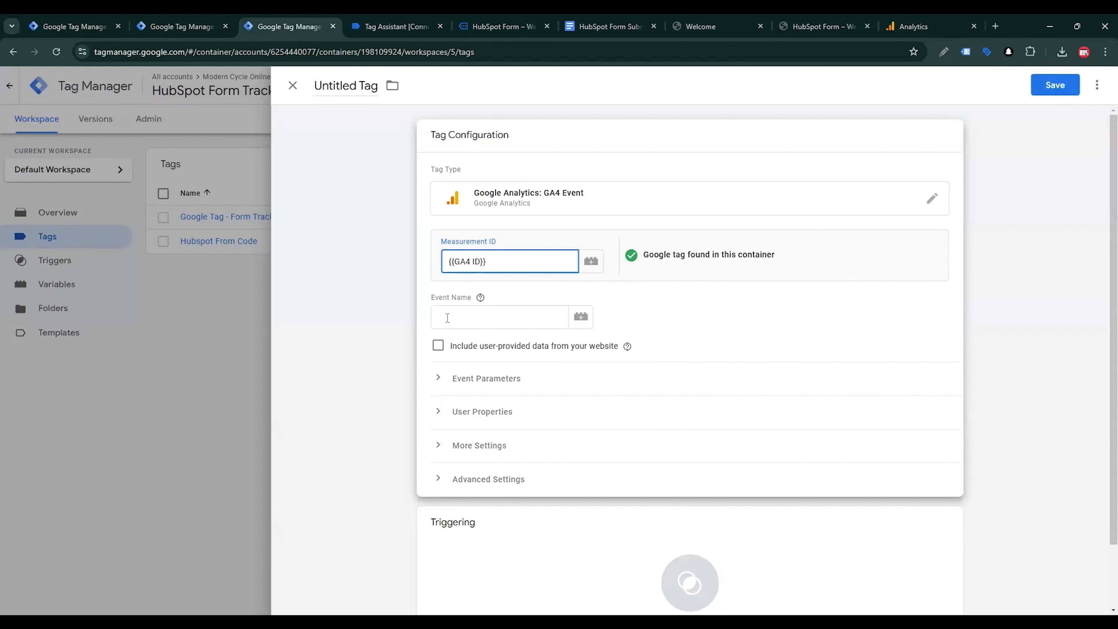
Copy the event name hubspot-form-success from Tag Assistant and use it as the GA4 tag's event name
{"action": "left_click", "coordinate": [394, 27]}
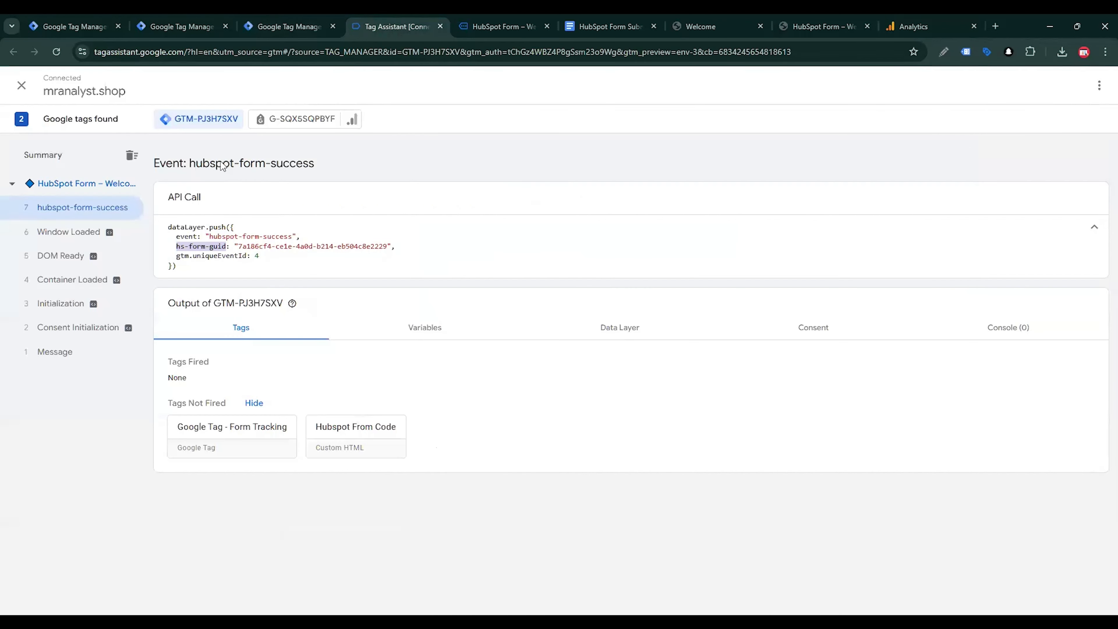
{"action": "left_click_drag", "start_coordinate": [190, 163], "coordinate": [320, 163]}
{"action": "key", "text": "ctrl+c"}
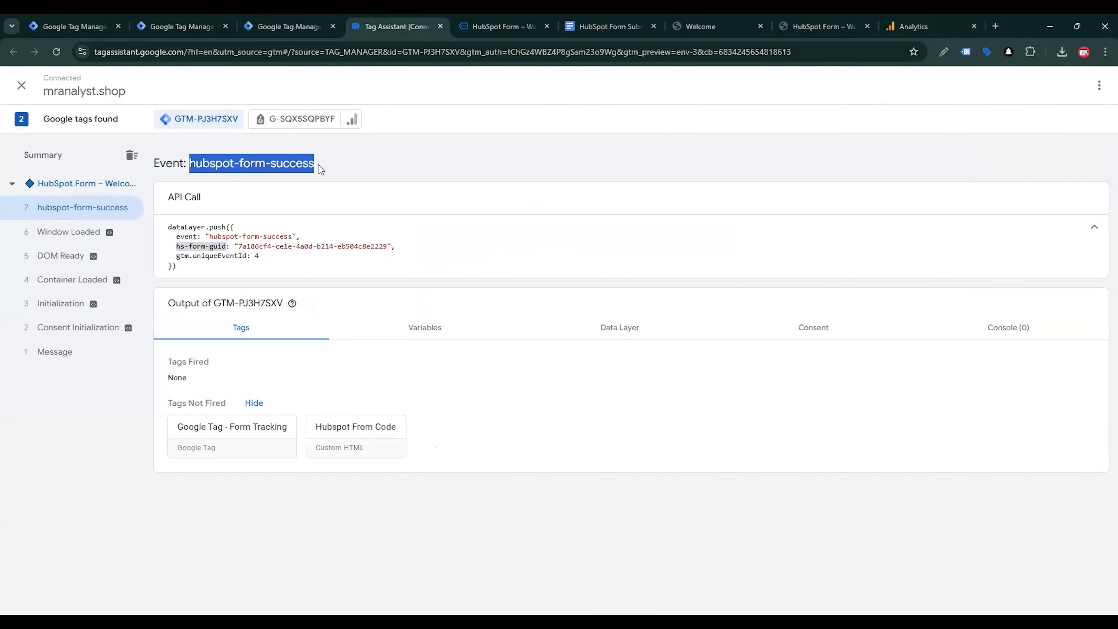
{"action": "left_click", "coordinate": [289, 27]}
{"action": "left_click", "coordinate": [467, 317]}
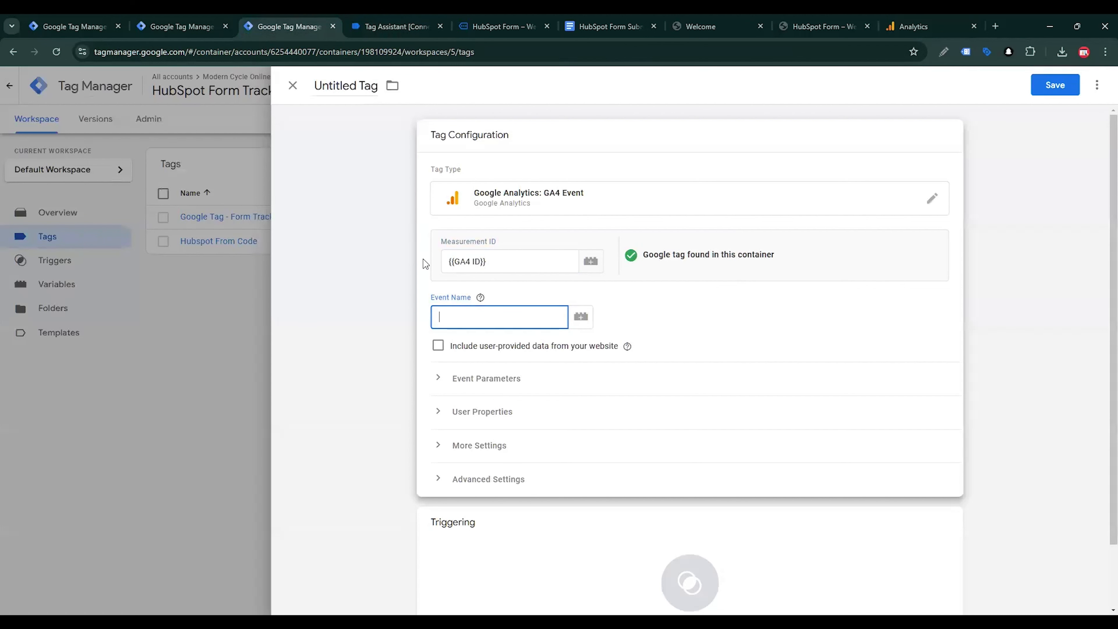
{"action": "key", "text": "ctrl+v"}
Add an event parameter to the tag and name it Event_Name, copied from the HubSpot Form Submission Tracking document
{"action": "left_click", "coordinate": [487, 379]}
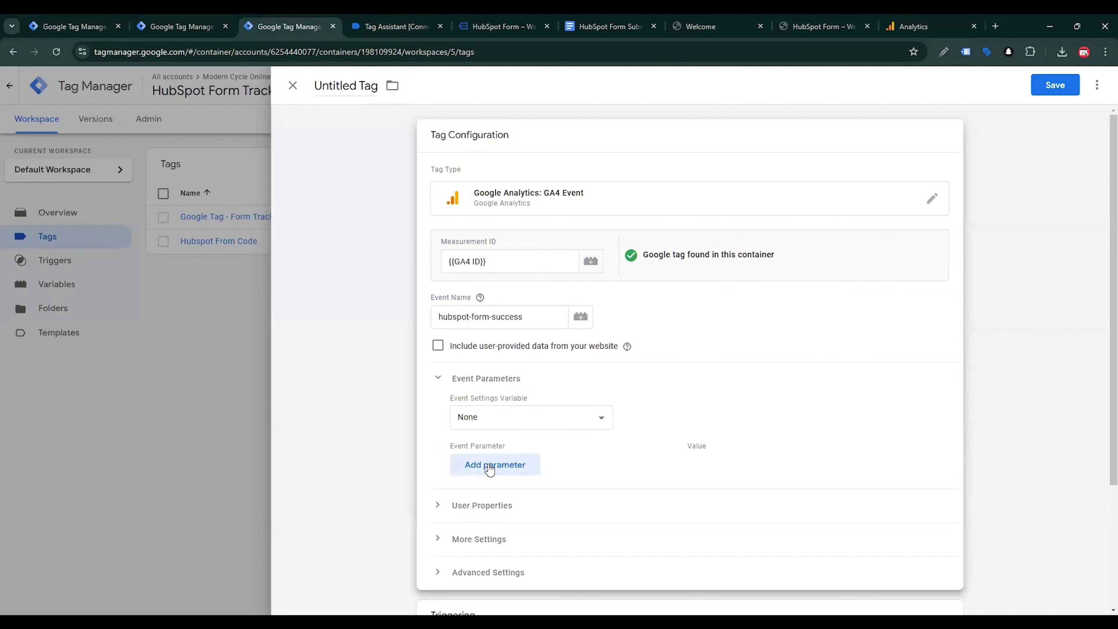
{"action": "left_click", "coordinate": [484, 467]}
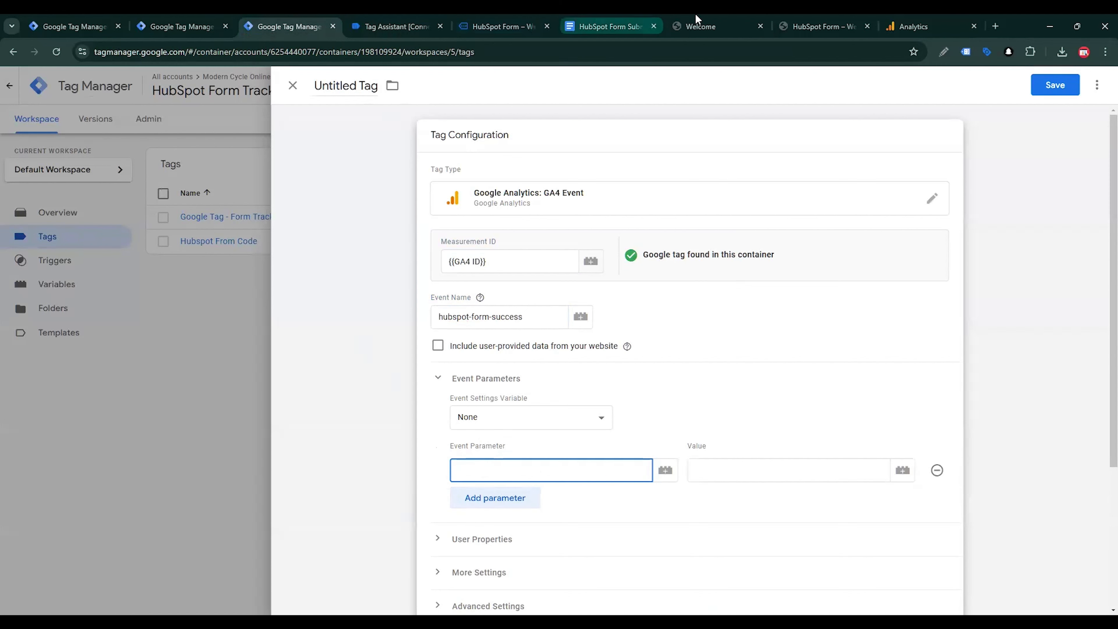
{"action": "left_click", "coordinate": [796, 18]}
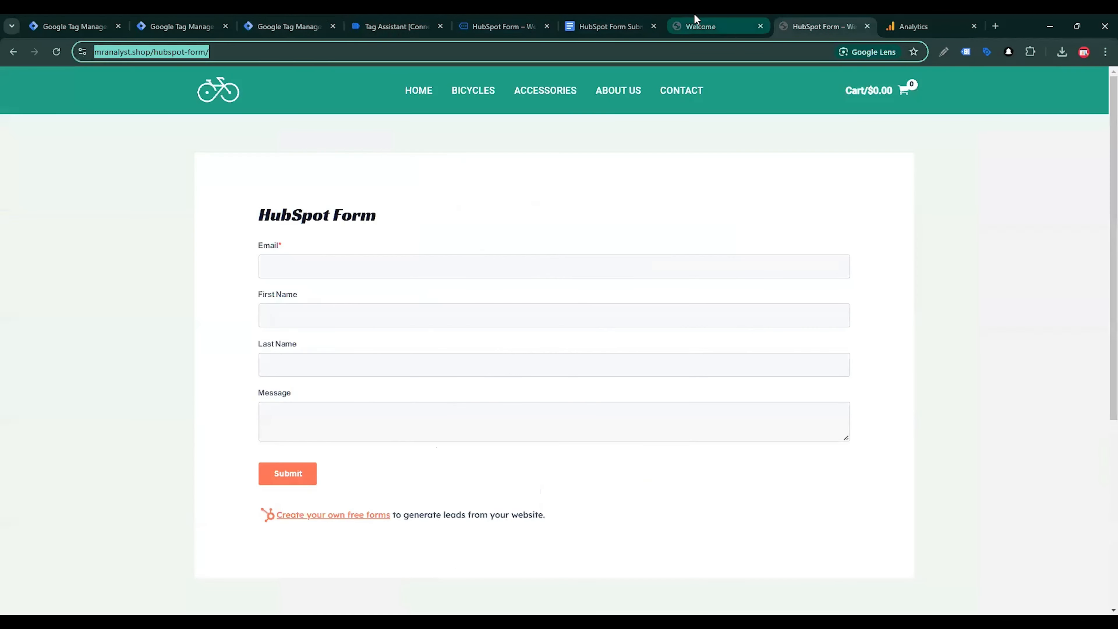
{"action": "left_click", "coordinate": [615, 19]}
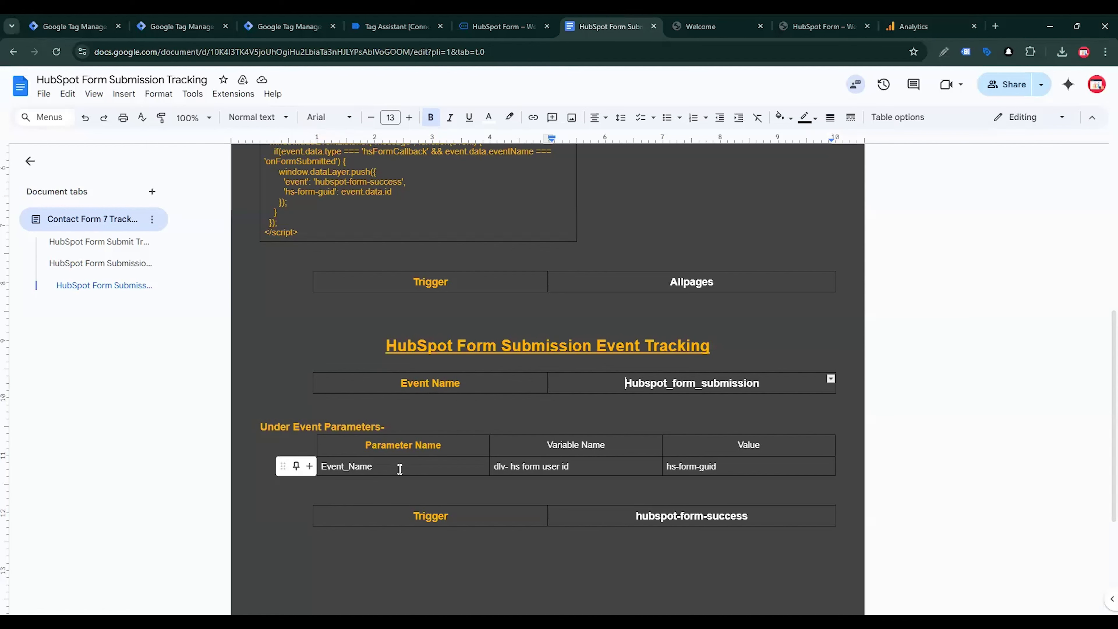
{"action": "left_click_drag", "start_coordinate": [399, 467], "coordinate": [320, 466]}
{"action": "key", "text": "ctrl+c"}
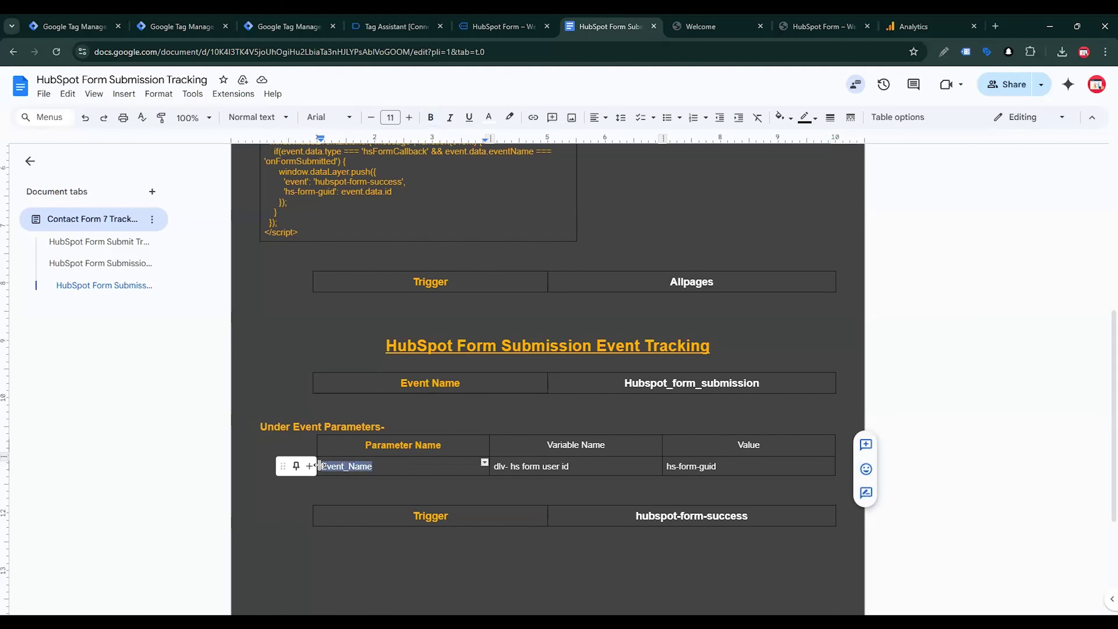
{"action": "left_click", "coordinate": [298, 20]}
{"action": "key", "text": "ctrl+v"}
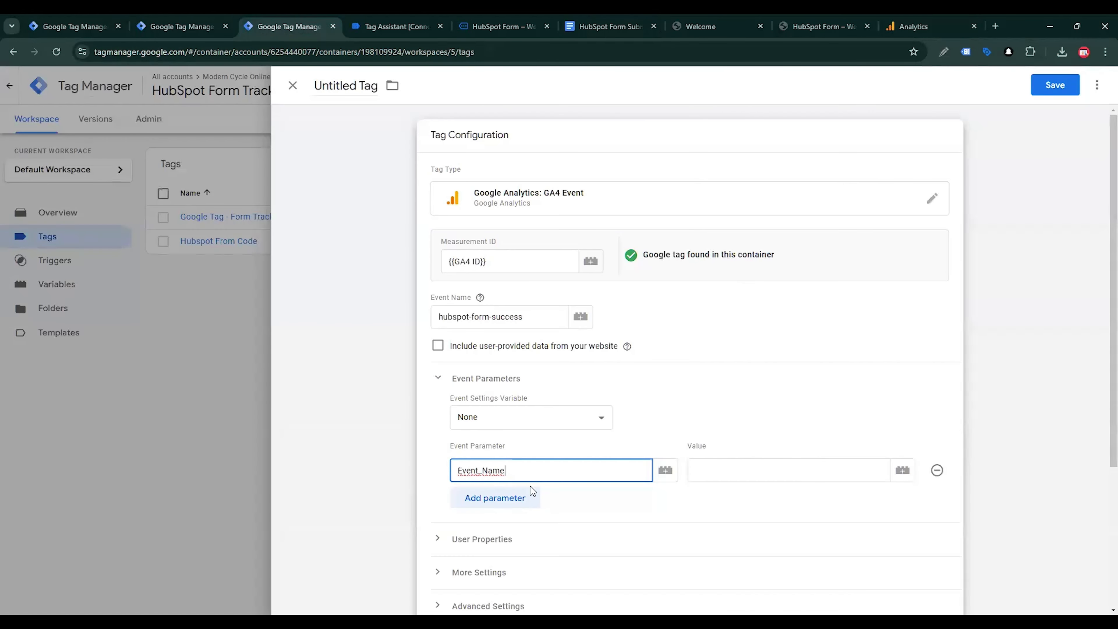
Create a new variable of type Data Layer Variable for the Event_Name parameter's value
{"action": "left_click", "coordinate": [770, 468]}
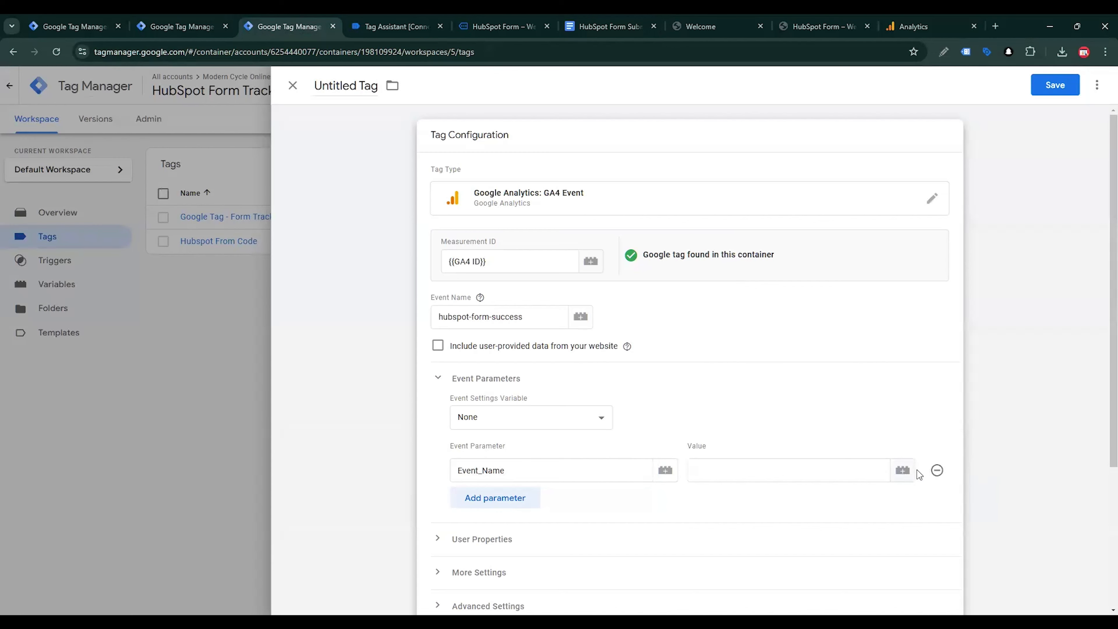
{"action": "left_click", "coordinate": [904, 471]}
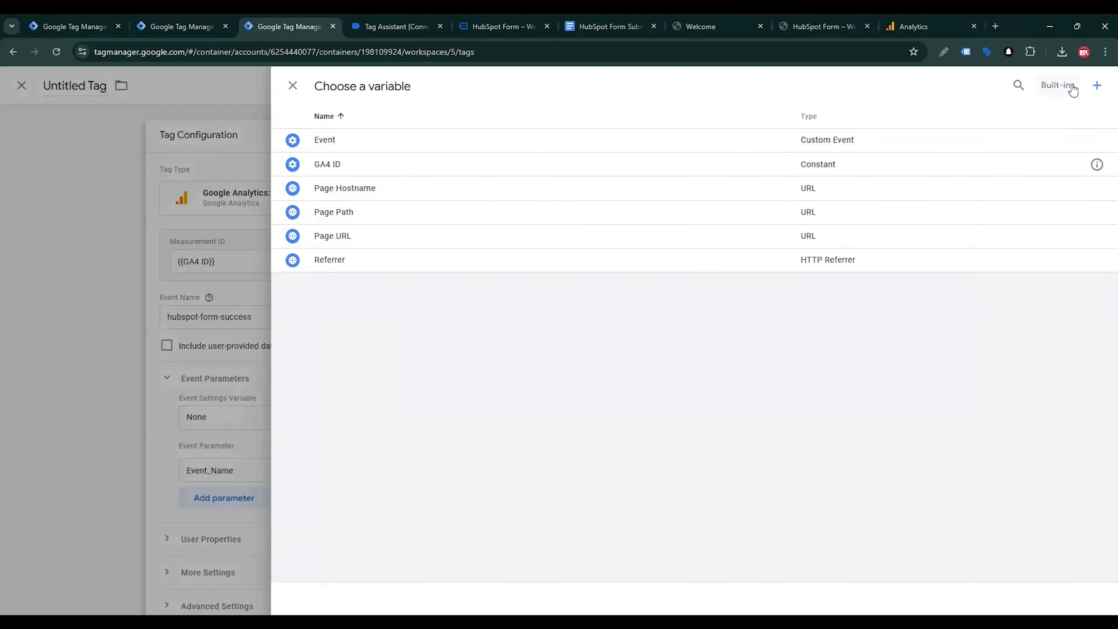
{"action": "left_click", "coordinate": [1093, 90]}
{"action": "left_click", "coordinate": [886, 217]}
{"action": "scroll", "coordinate": [847, 442], "scroll_direction": "down", "scroll_amount": 3}
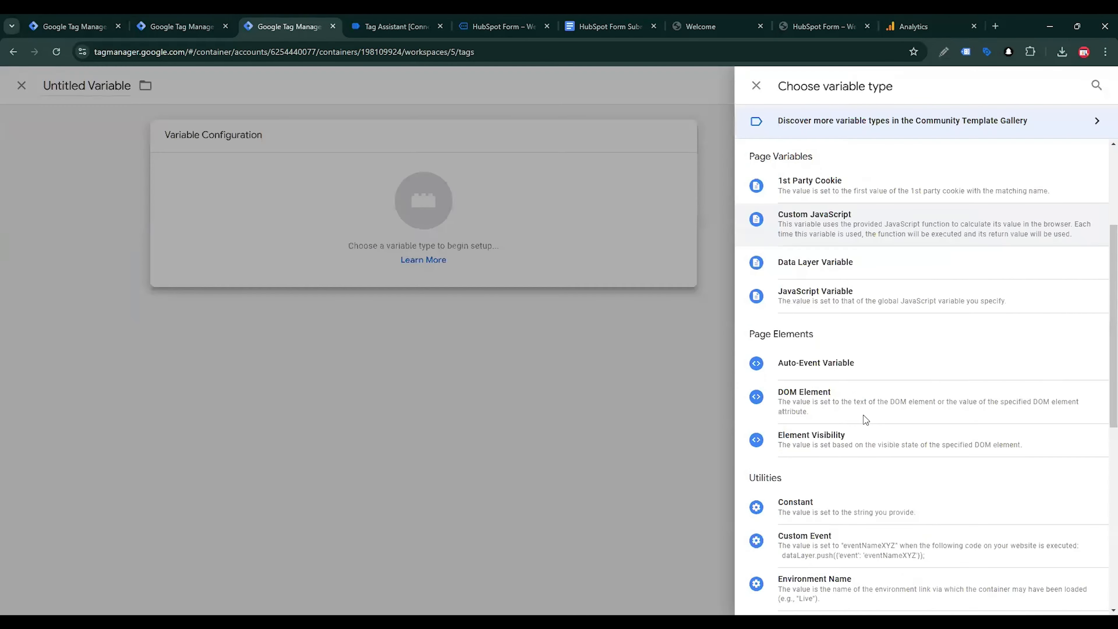
{"action": "left_click", "coordinate": [828, 318]}
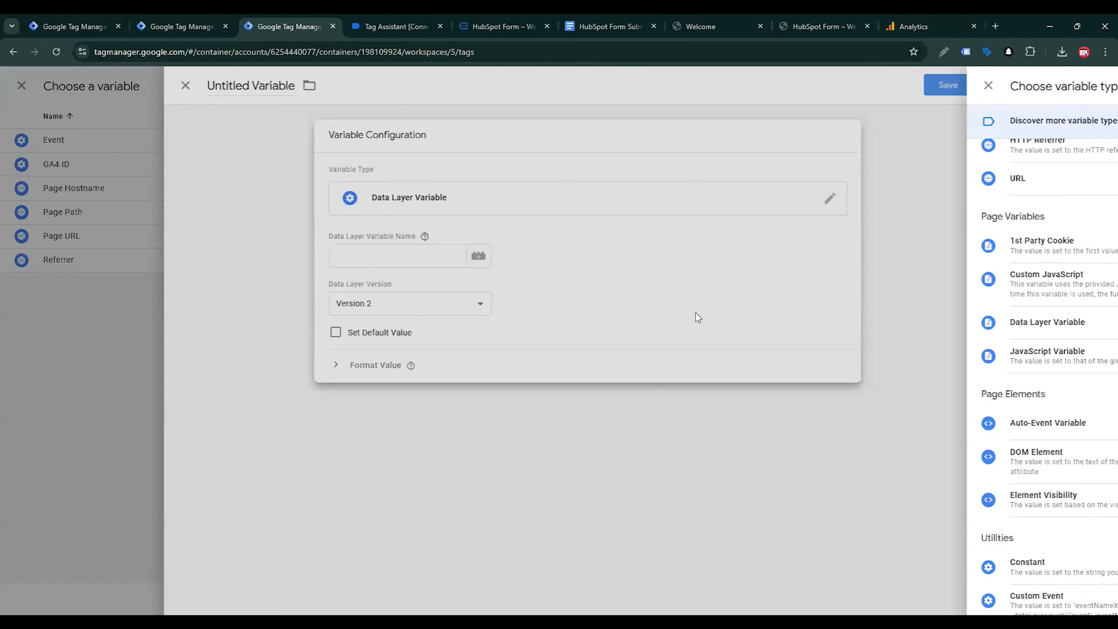
Check the tracking document and Tag Assistant, and set the Data Layer Variable Name to hubspot-form-success
{"action": "left_click", "coordinate": [599, 23]}
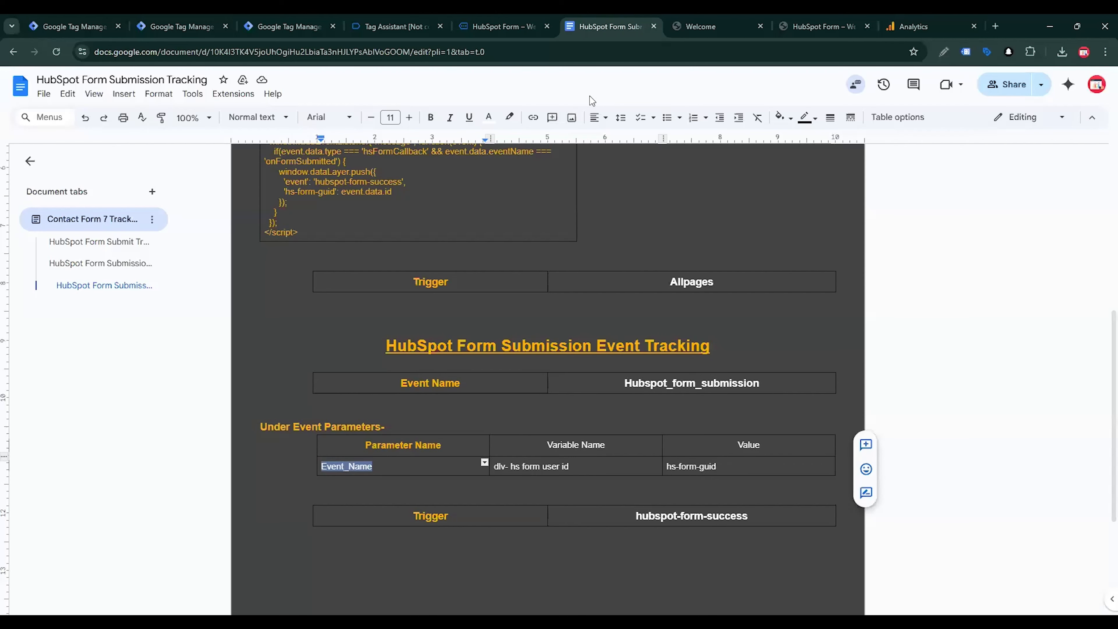
{"action": "left_click", "coordinate": [392, 27]}
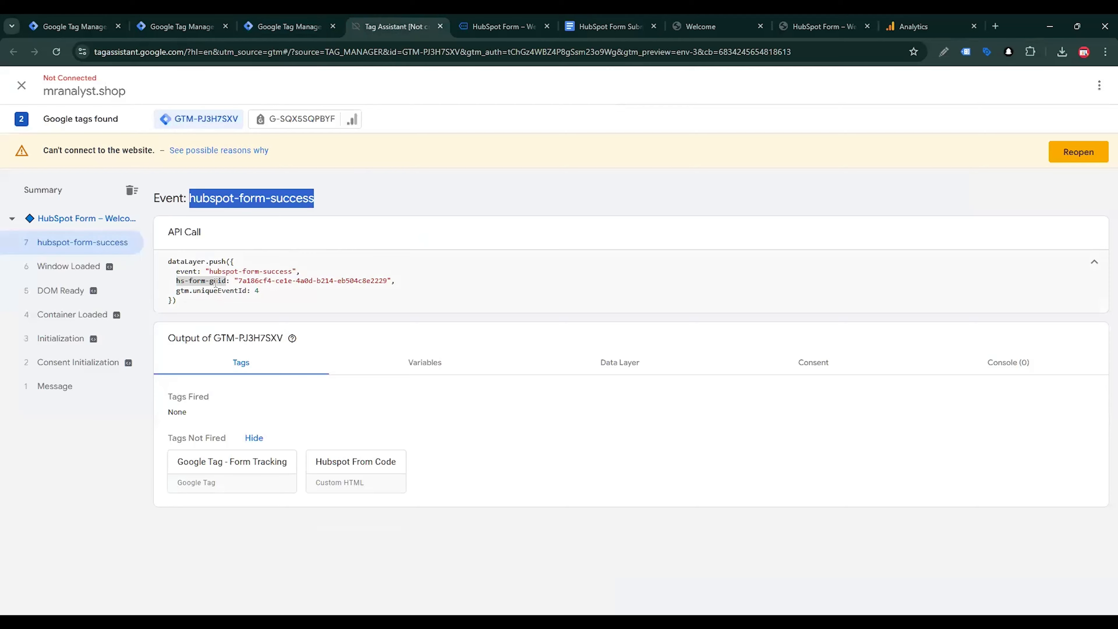
{"action": "left_click", "coordinate": [288, 26]}
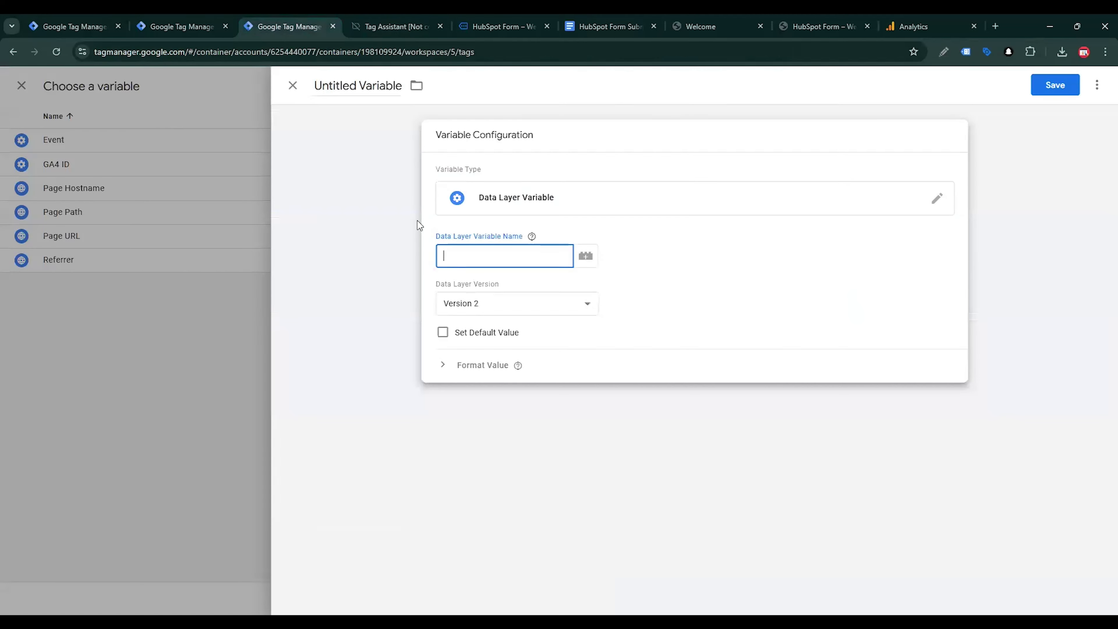
{"action": "type", "text": "hubspot-form-success"}
Title the variable "dlv- hs form user id", copied from the tracking document, and save it as the parameter's value
{"action": "left_click", "coordinate": [619, 20]}
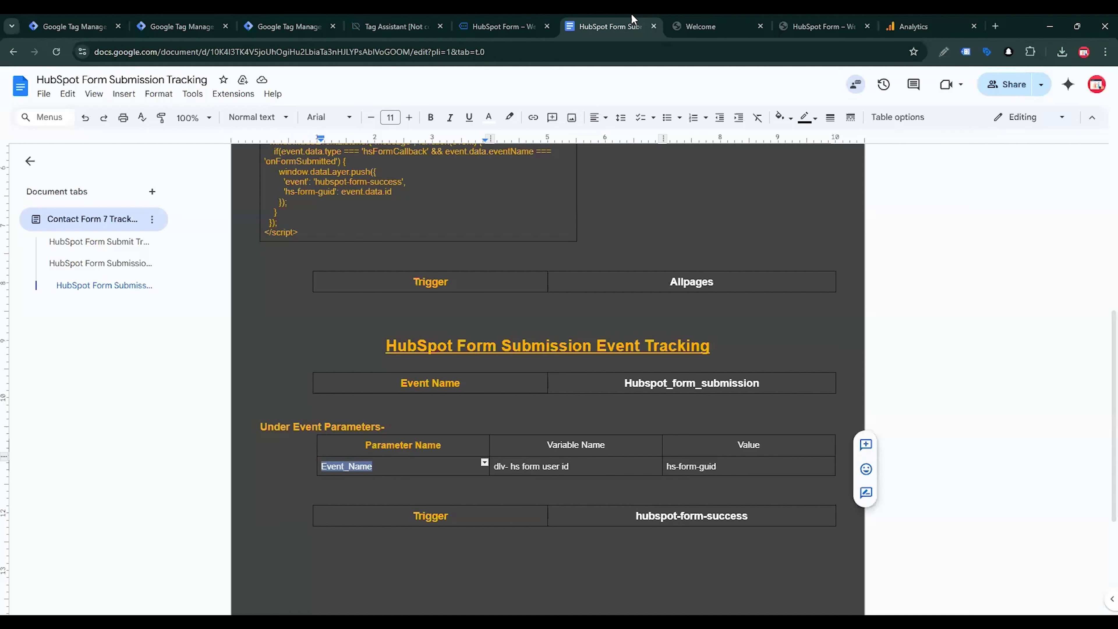
{"action": "left_click_drag", "start_coordinate": [576, 466], "coordinate": [494, 467]}
{"action": "key", "text": "ctrl+c"}
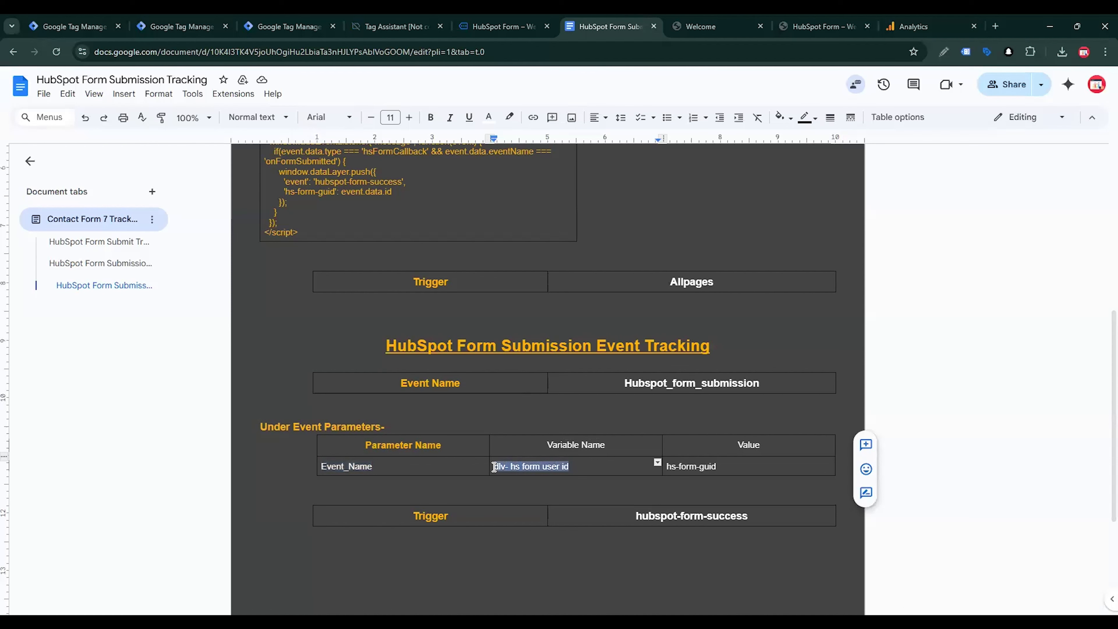
{"action": "left_click", "coordinate": [291, 28]}
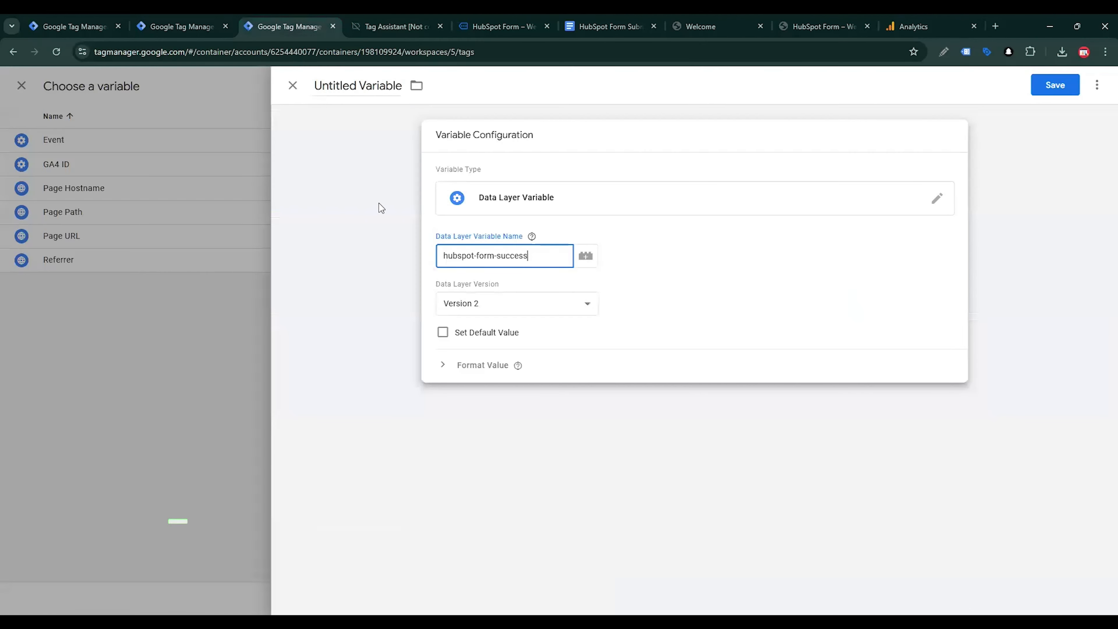
{"action": "left_click", "coordinate": [359, 85]}
{"action": "key", "text": "ctrl+v"}
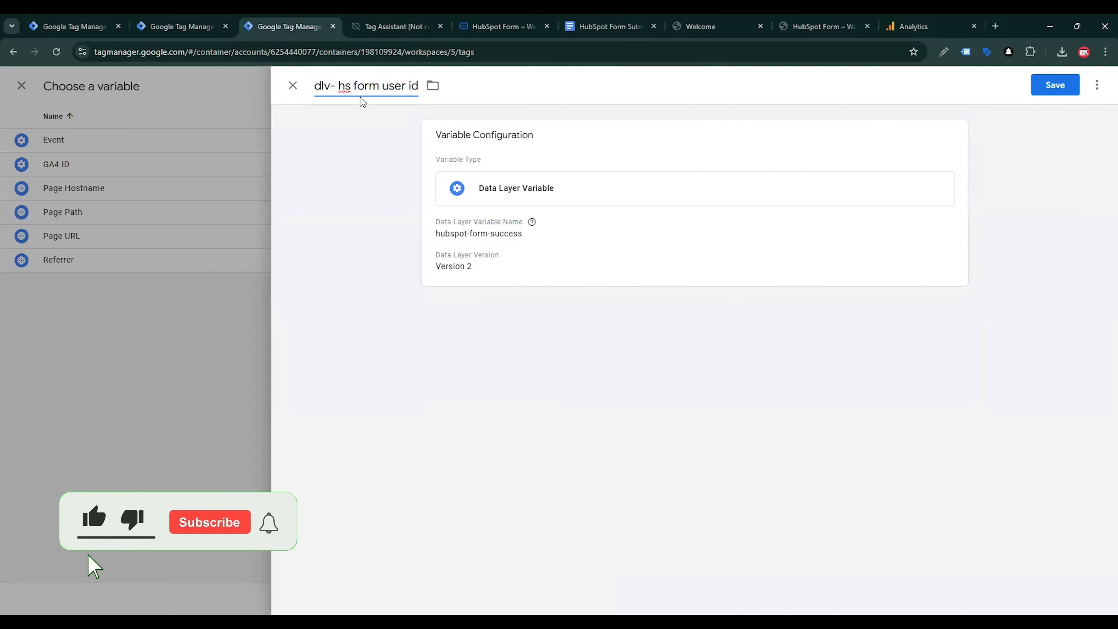
{"action": "left_click", "coordinate": [1055, 85]}
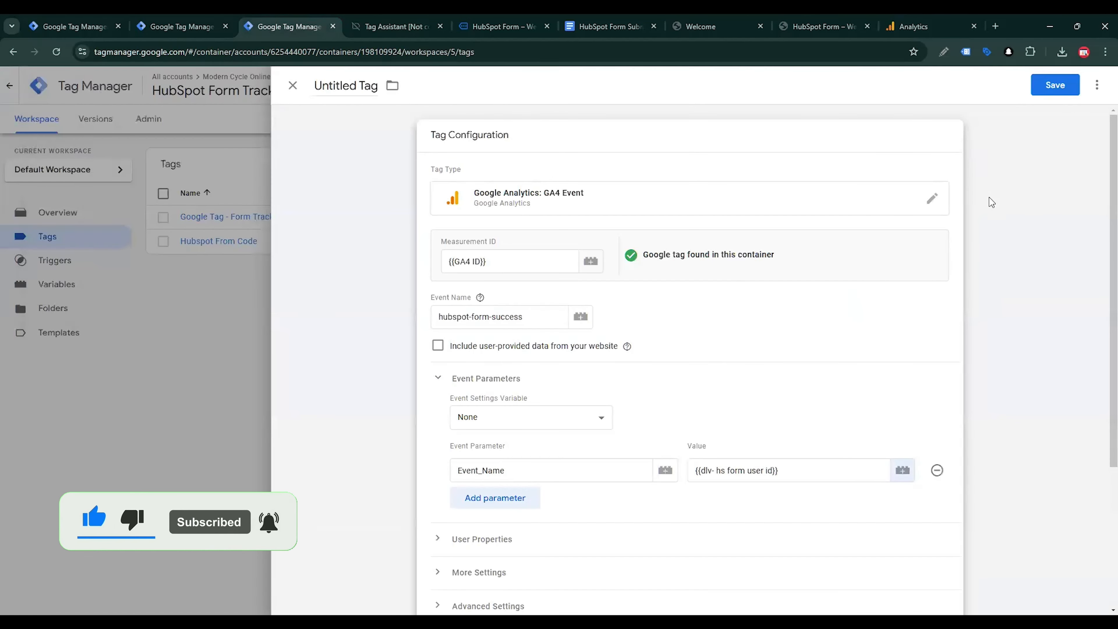
Add a new trigger to the GA4 event tag and choose Custom Event as its type
{"action": "scroll", "coordinate": [692, 374], "scroll_direction": "down", "scroll_amount": 3}
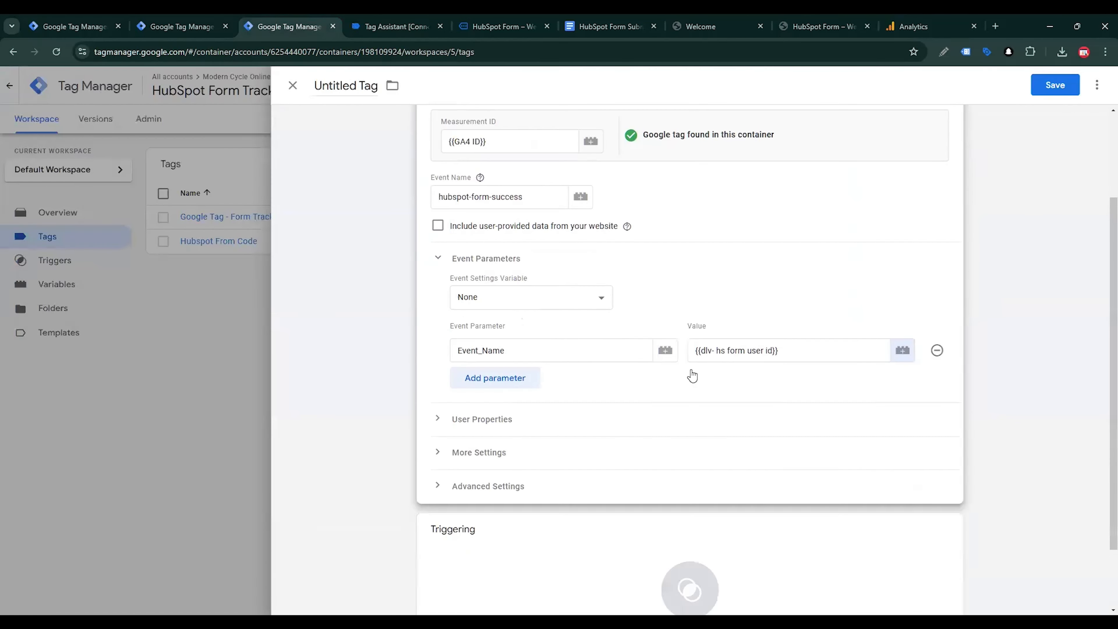
{"action": "left_click", "coordinate": [554, 559]}
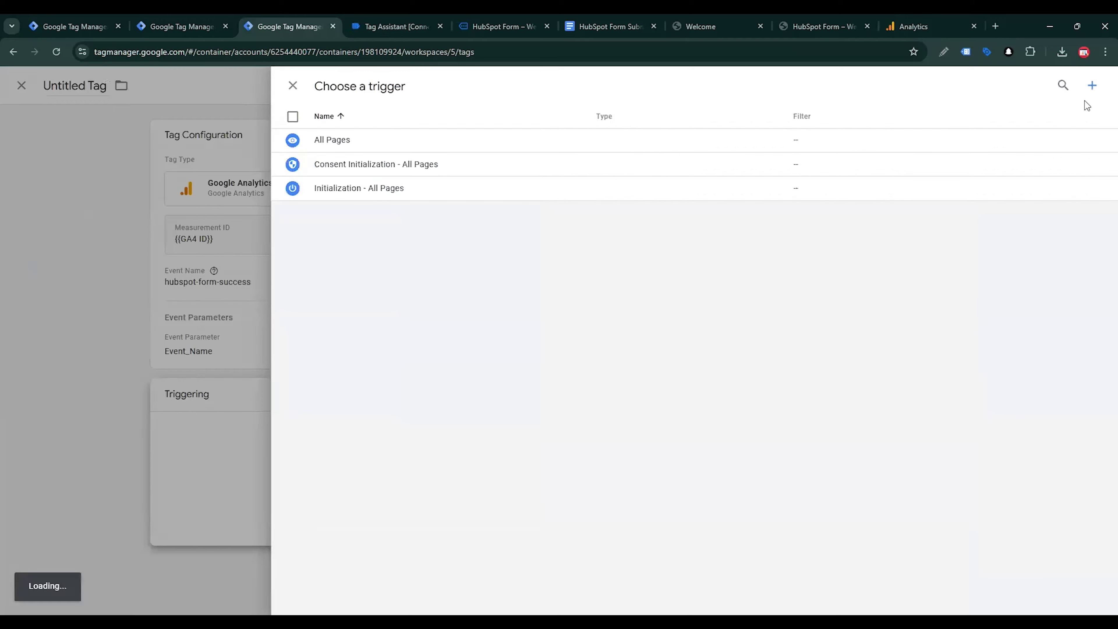
{"action": "left_click", "coordinate": [1093, 85]}
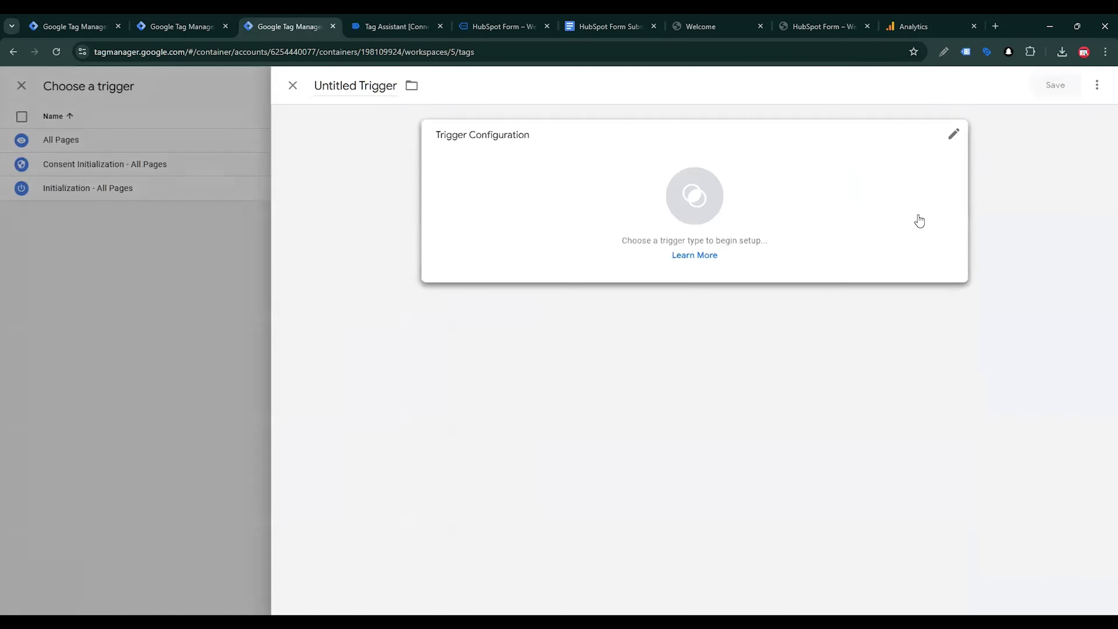
{"action": "left_click", "coordinate": [918, 222]}
{"action": "scroll", "coordinate": [879, 426], "scroll_direction": "down", "scroll_amount": 3}
{"action": "left_click", "coordinate": [850, 468]}
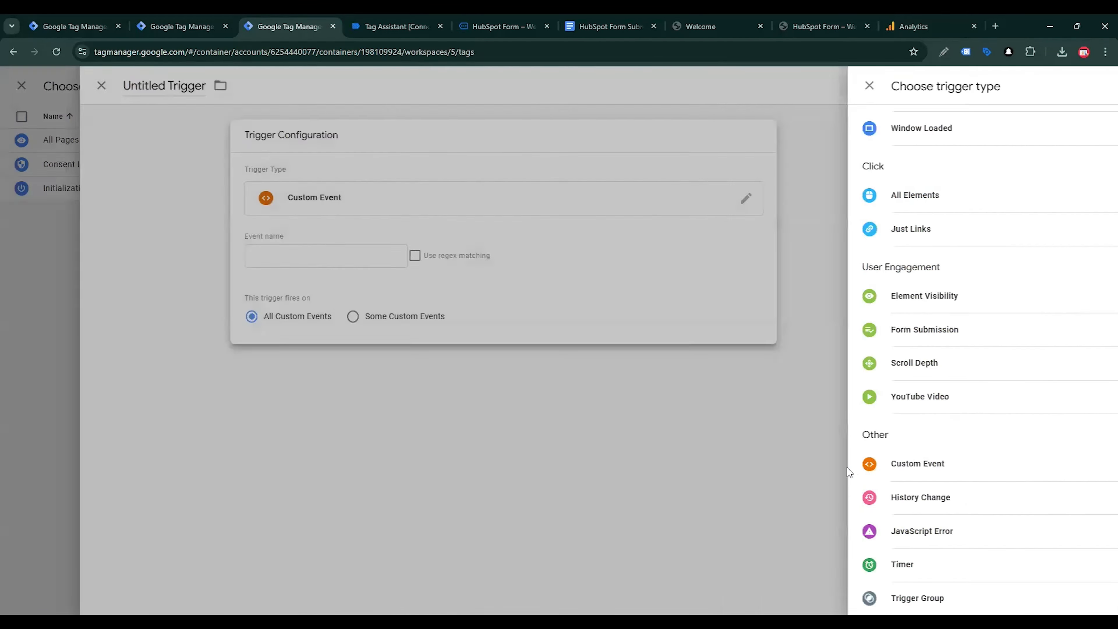
Set the custom event trigger's event name to hubspot-form-success, as in Tag Assistant, and save the trigger as "Form Tracking"
{"action": "left_click", "coordinate": [373, 20]}
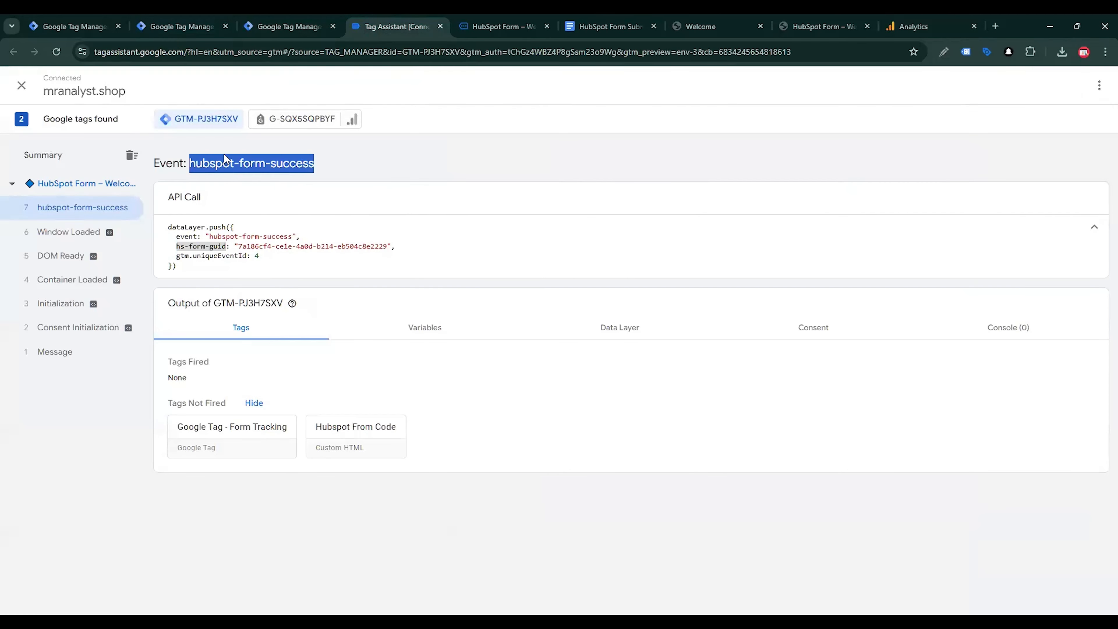
{"action": "left_click", "coordinate": [294, 23]}
{"action": "type", "text": "hubspot-form-success"}
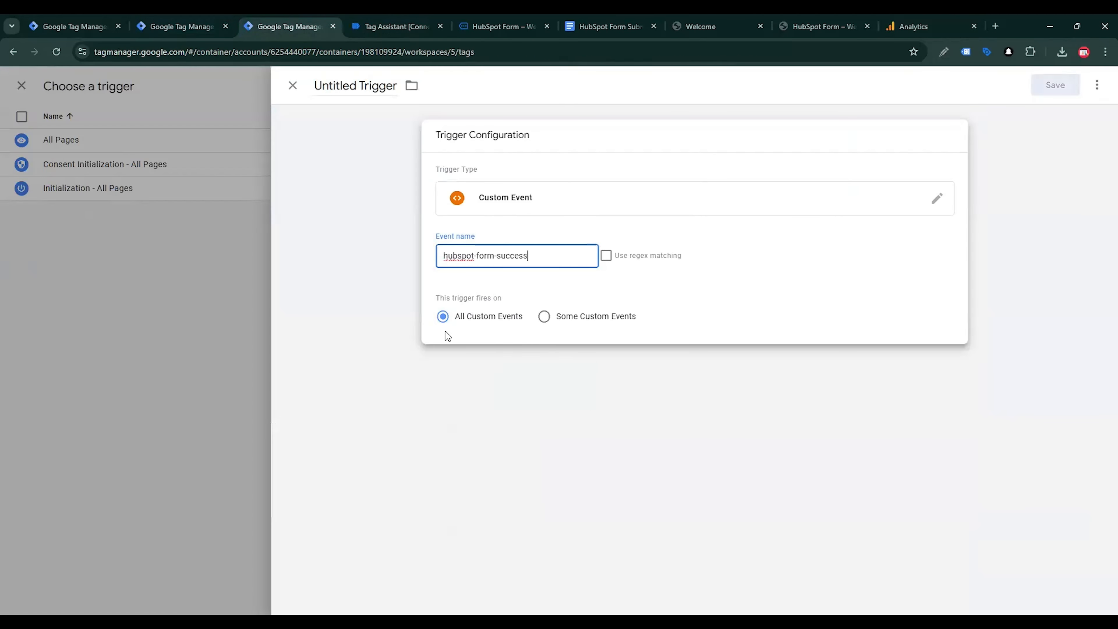
{"action": "left_click", "coordinate": [366, 88]}
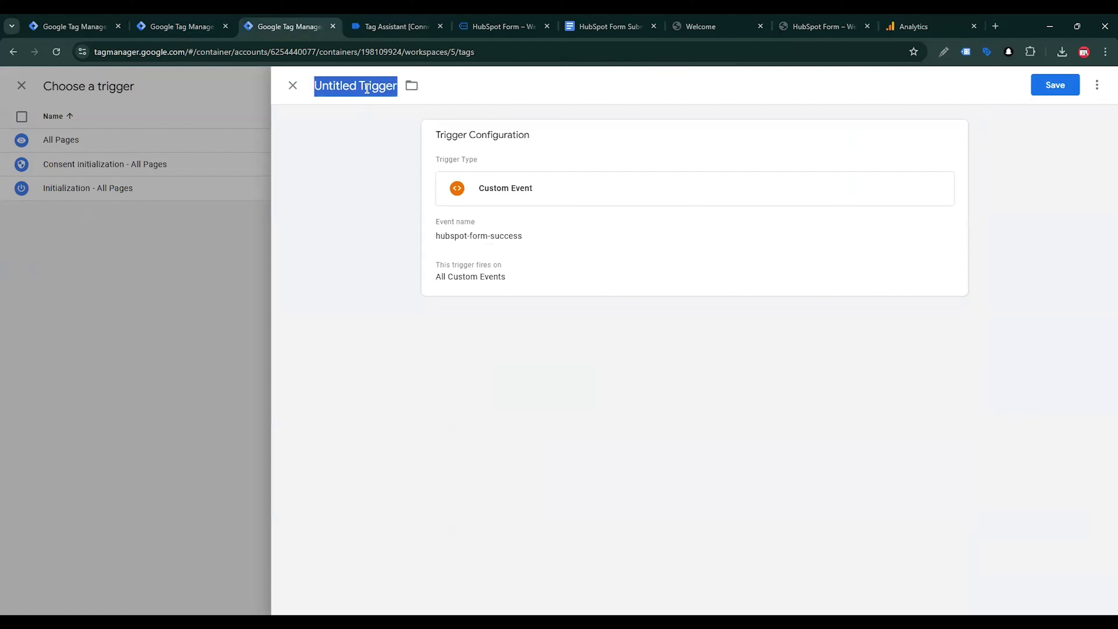
{"action": "type", "text": "Form Tracking"}
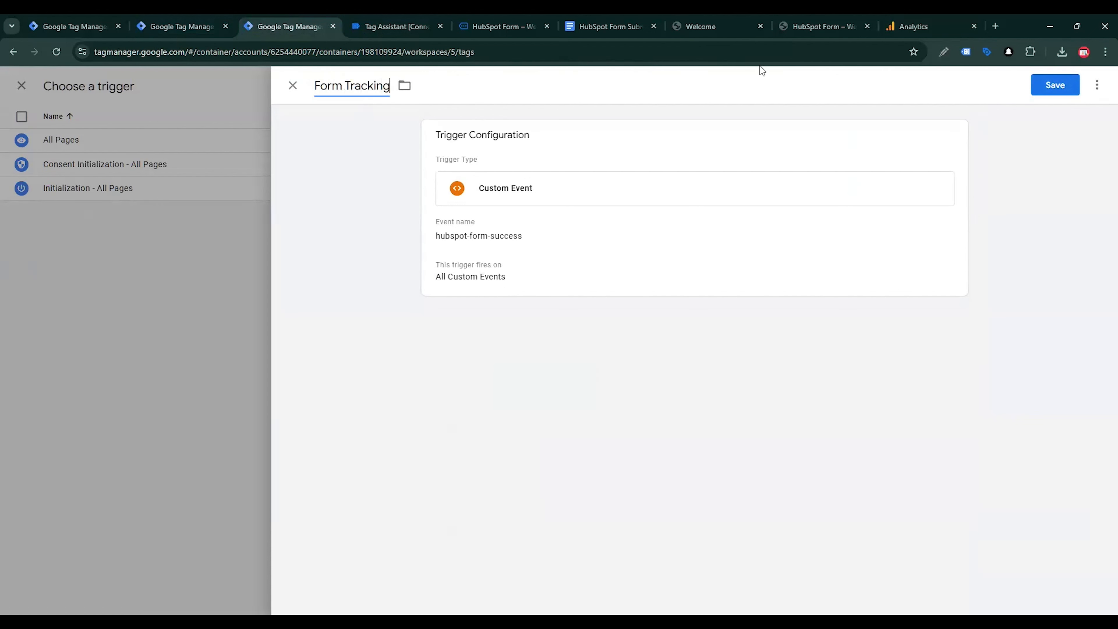
{"action": "left_click", "coordinate": [1067, 86]}
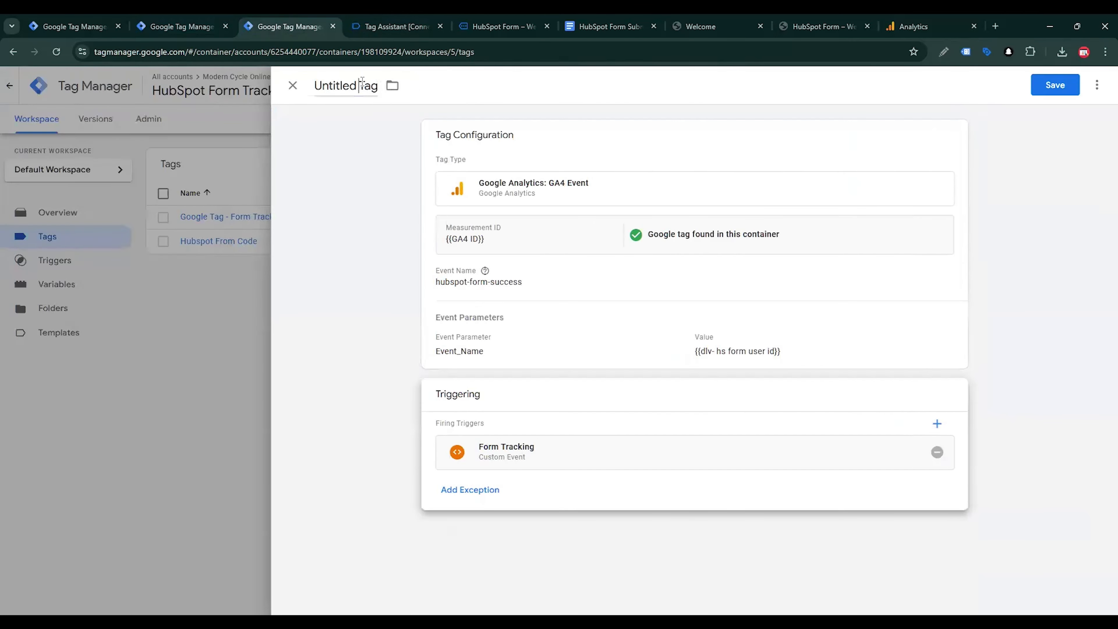
Title the GA4 event tag "Hubspot From Tracking - Tag" and save it
{"action": "left_click", "coordinate": [363, 83]}
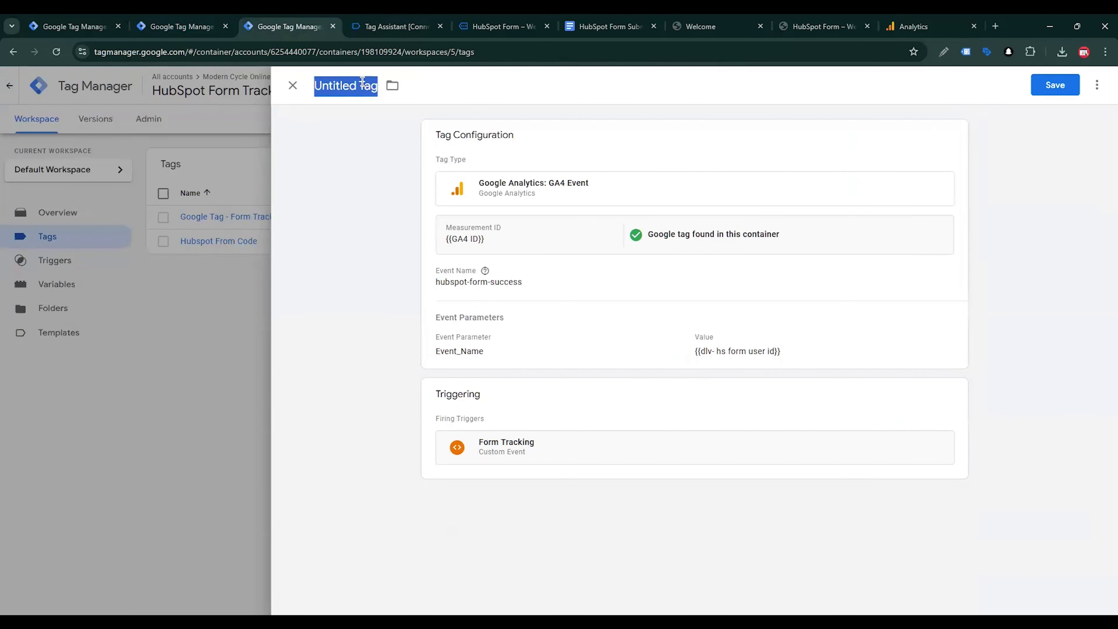
{"action": "type", "text": "Hubspot From Tracking - Tag"}
{"action": "left_click", "coordinate": [1041, 91]}
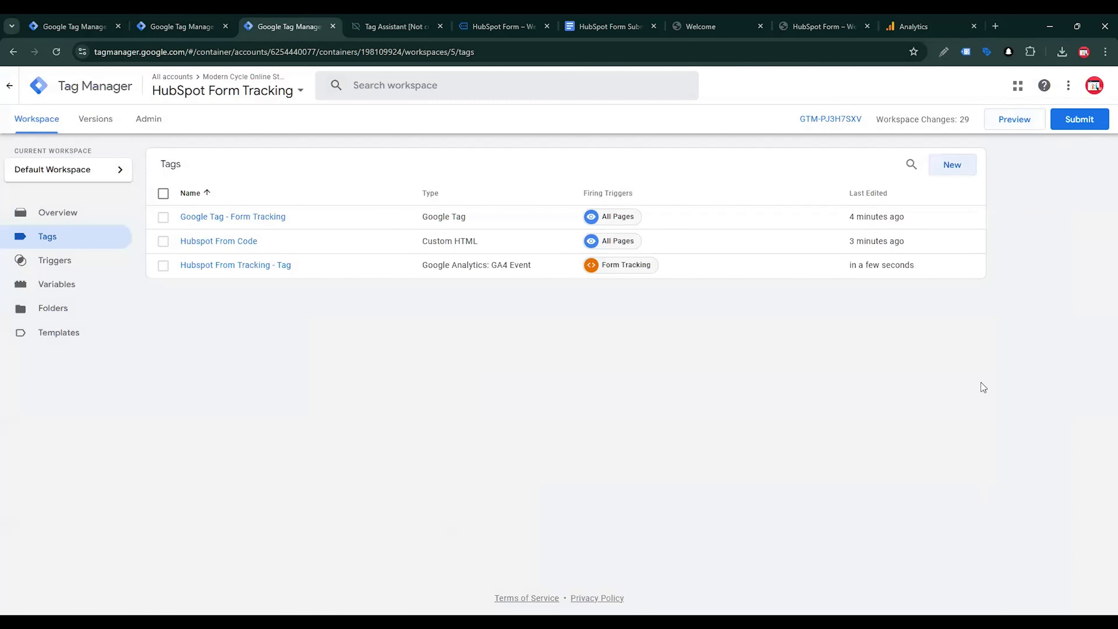
Preview the container and submit the site's HubSpot form with the saved contact details and the message "Test Message"
{"action": "left_click", "coordinate": [1008, 127]}
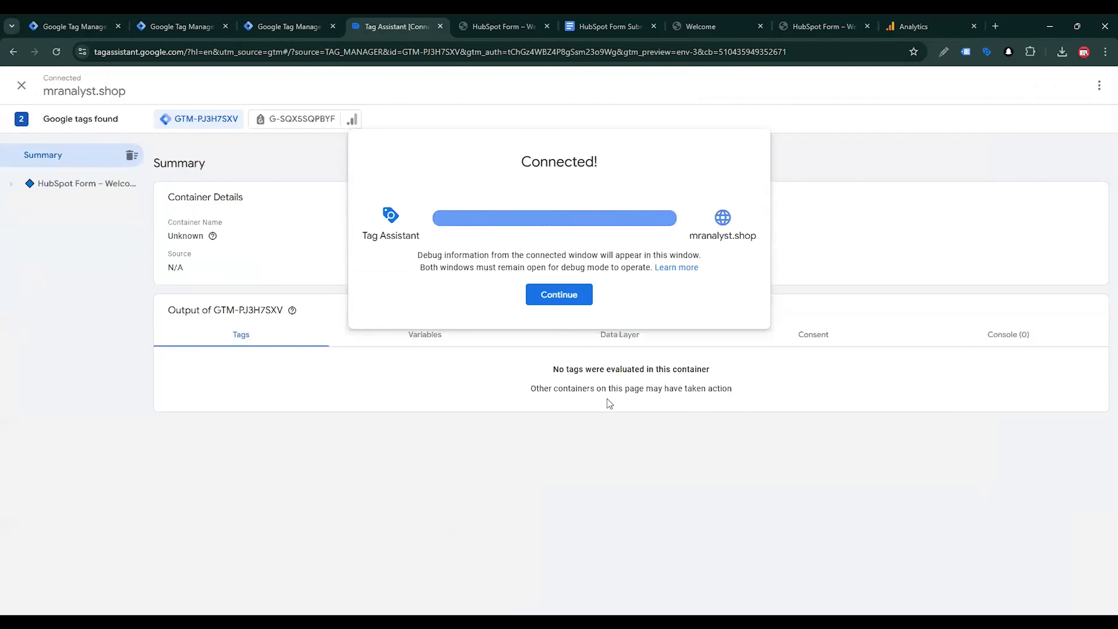
{"action": "left_click", "coordinate": [504, 25]}
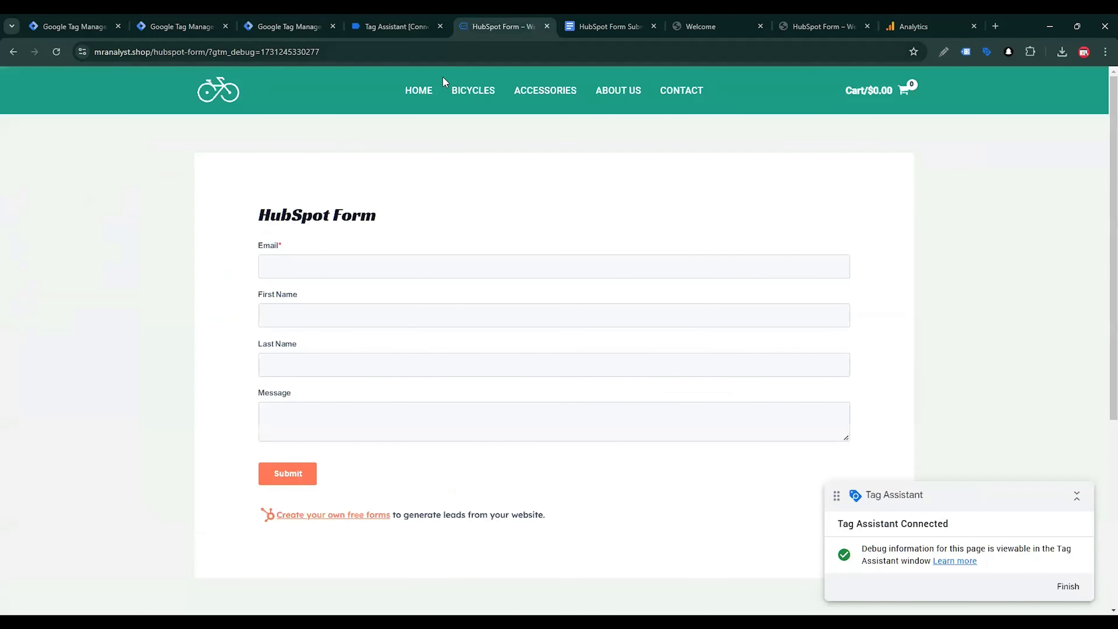
{"action": "left_click", "coordinate": [309, 266]}
{"action": "left_click", "coordinate": [362, 299]}
{"action": "left_click", "coordinate": [335, 410]}
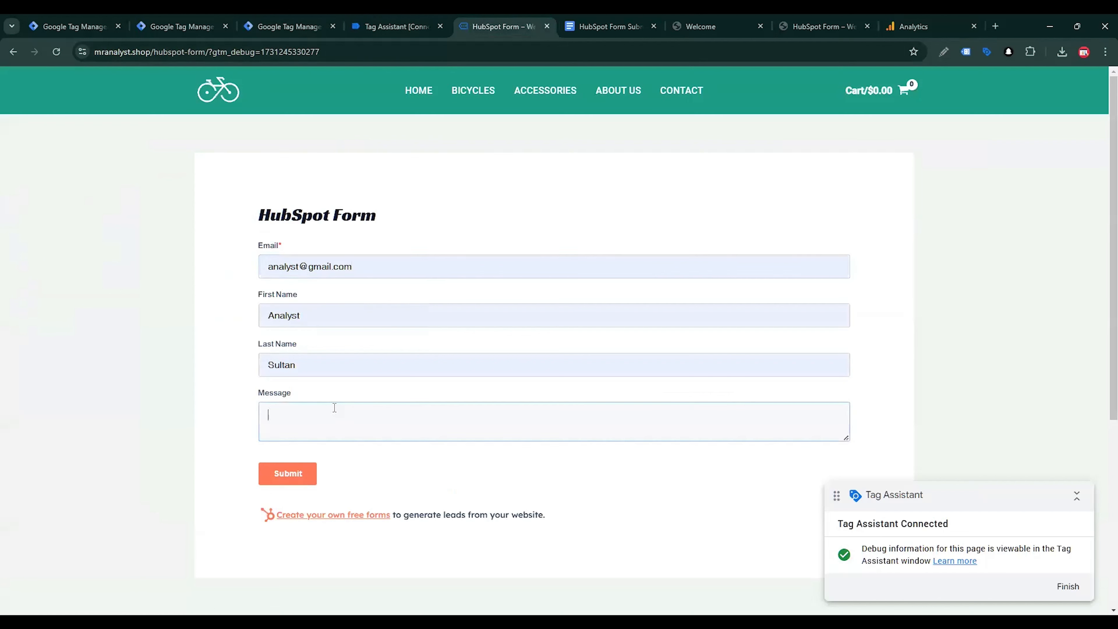
{"action": "type", "text": "Test Message"}
{"action": "left_click", "coordinate": [307, 474]}
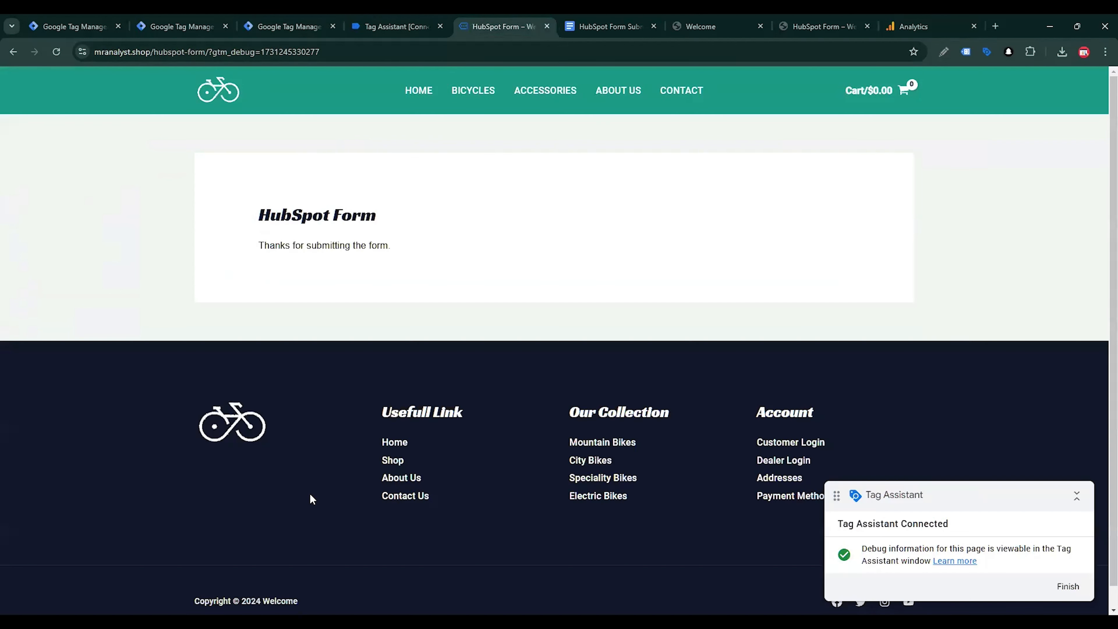
Check the submission in Tag Assistant and inspect the hubspot-form-success event's parameters in the Google Analytics debug view
{"action": "left_click", "coordinate": [376, 19]}
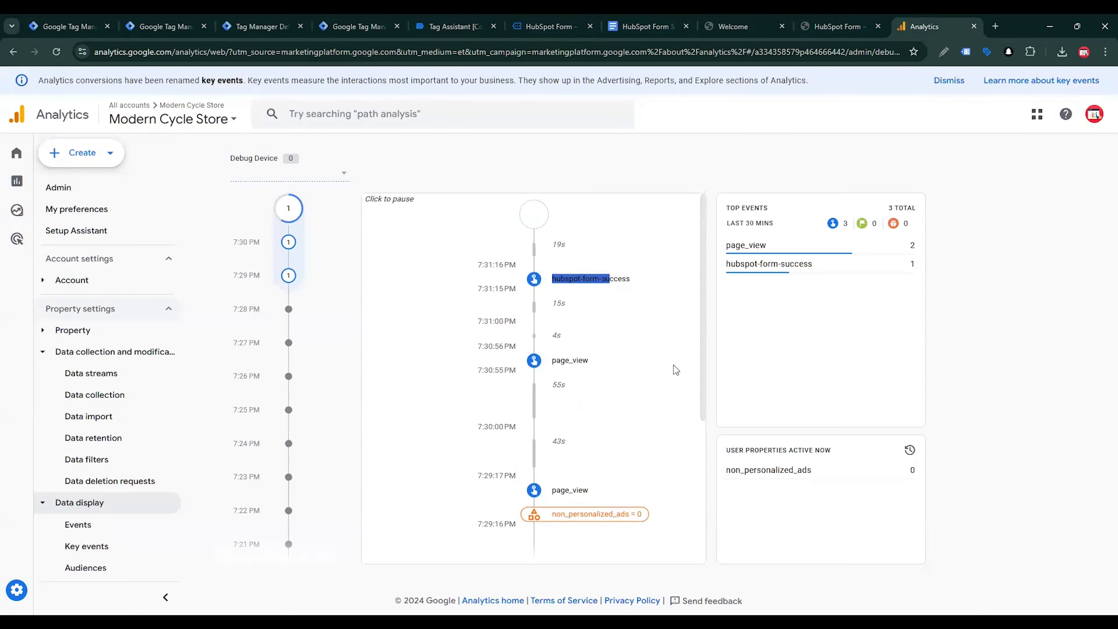
{"action": "left_click", "coordinate": [769, 265]}
{"action": "left_click", "coordinate": [675, 273]}
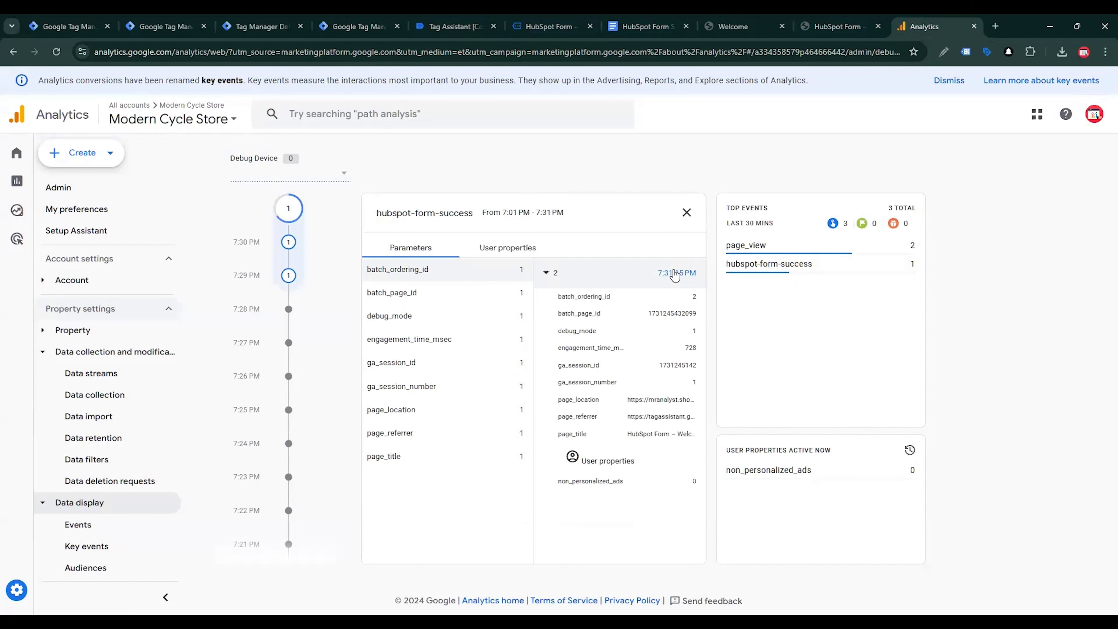